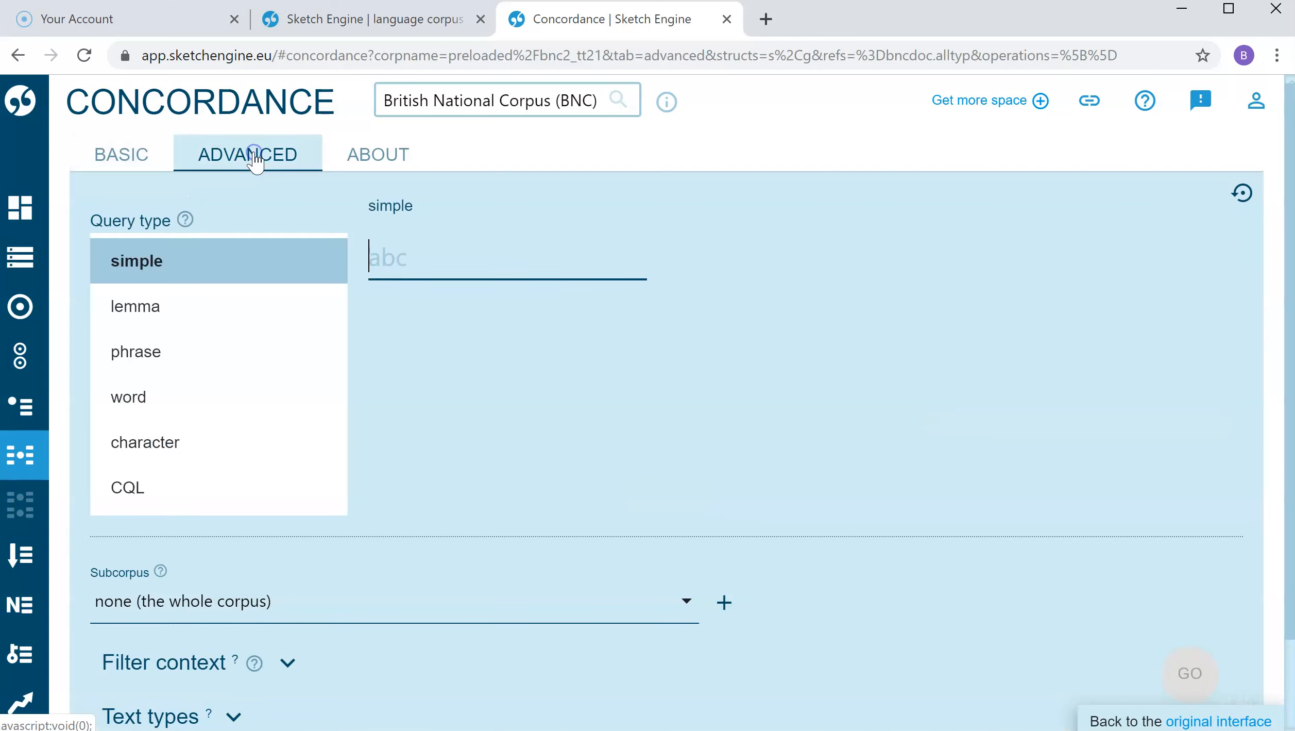
Run a basic concordance search for "time" in the British National Corpus and skim the first page of lines
left_click(107, 153)
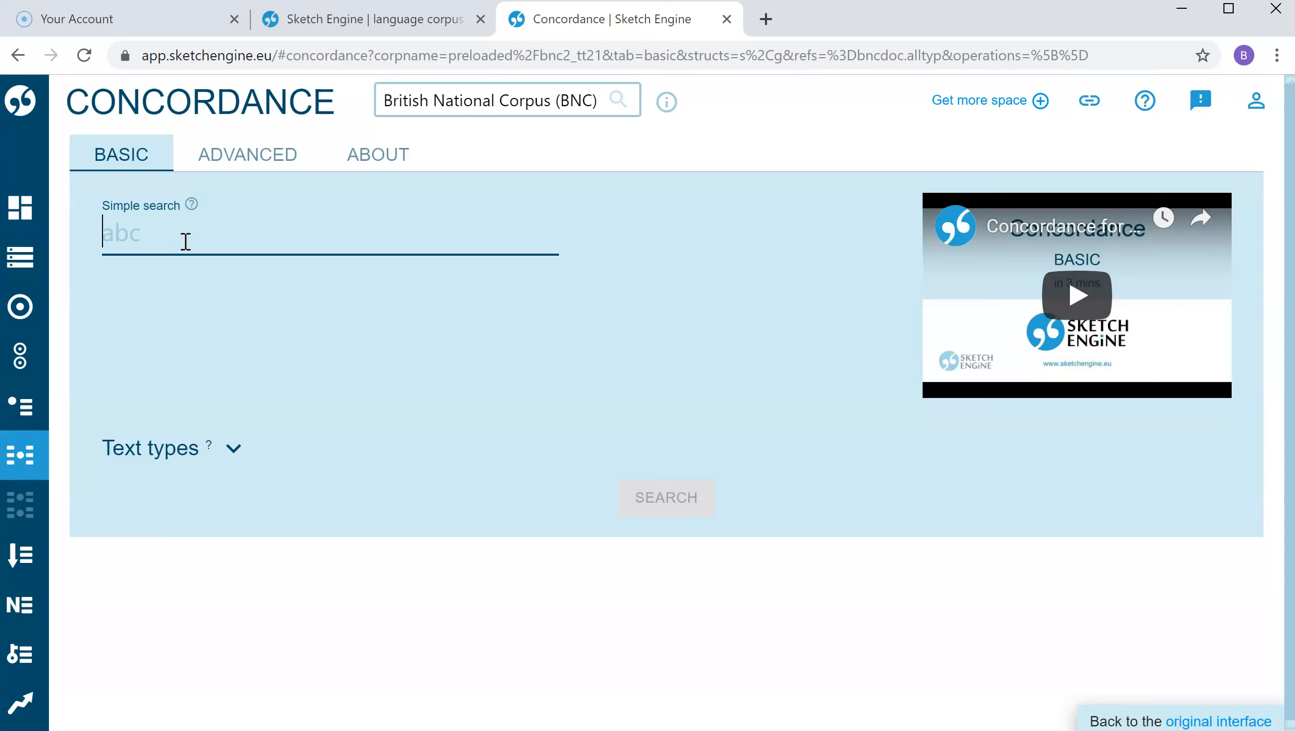
type("time")
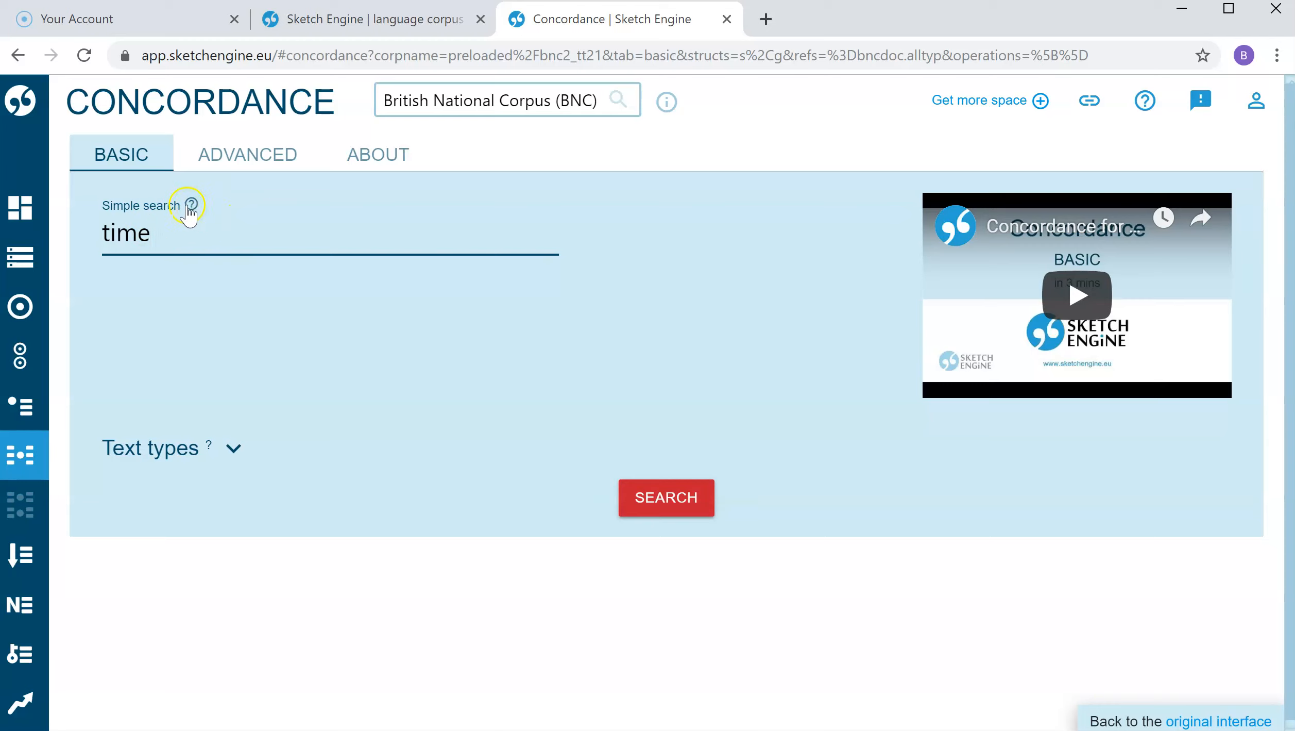
left_click(678, 506)
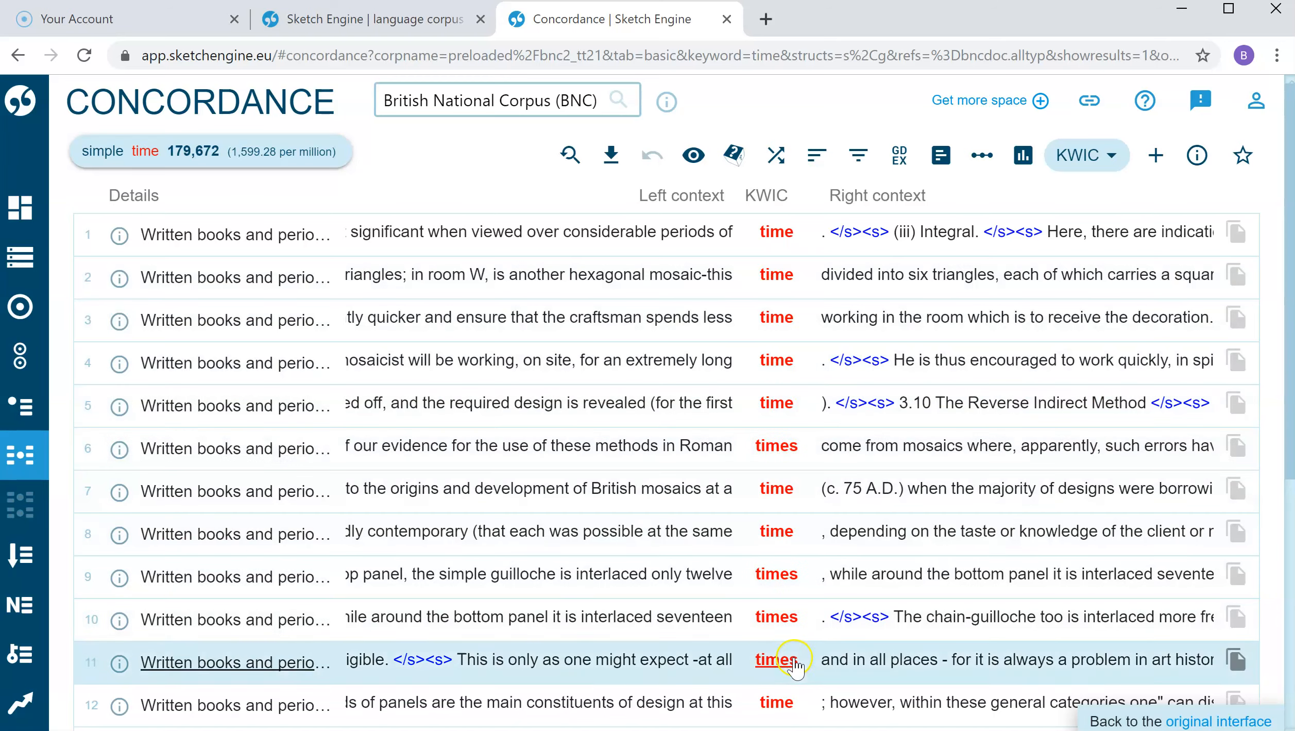
scroll(795, 666, "down", 8)
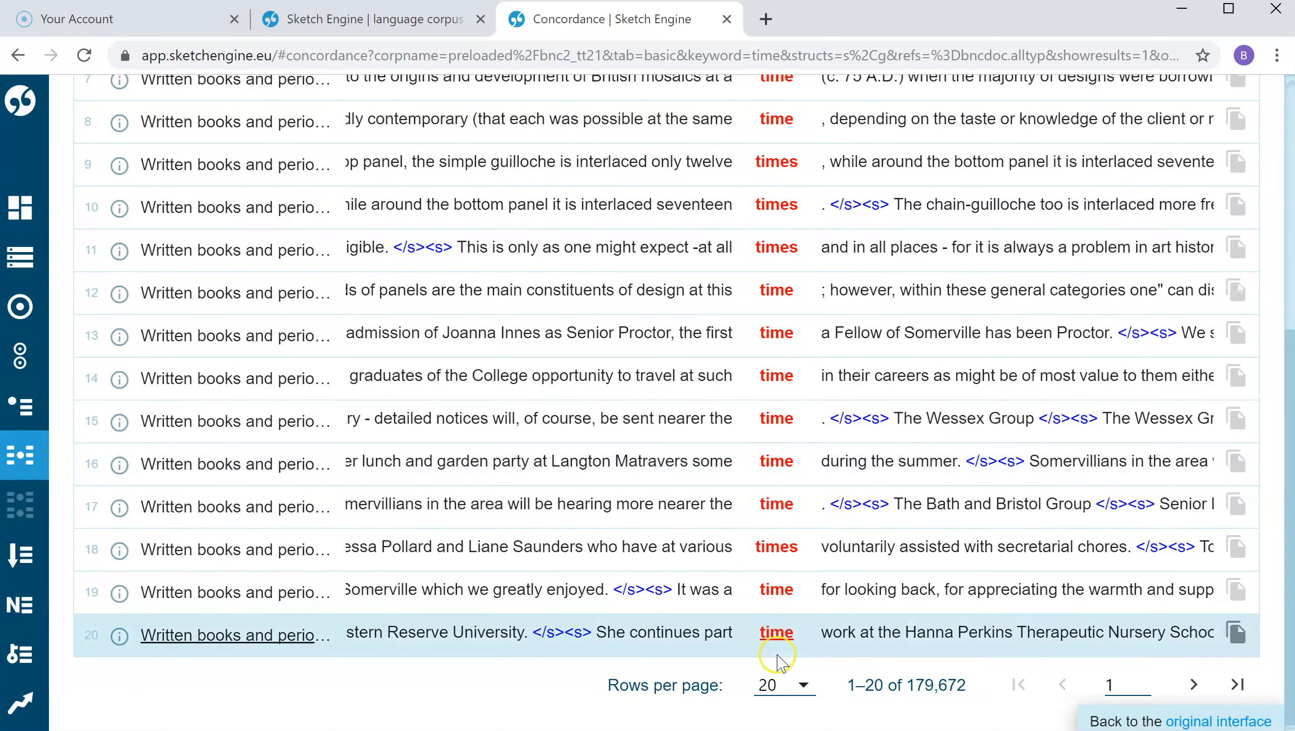
scroll(777, 650, "up", 8)
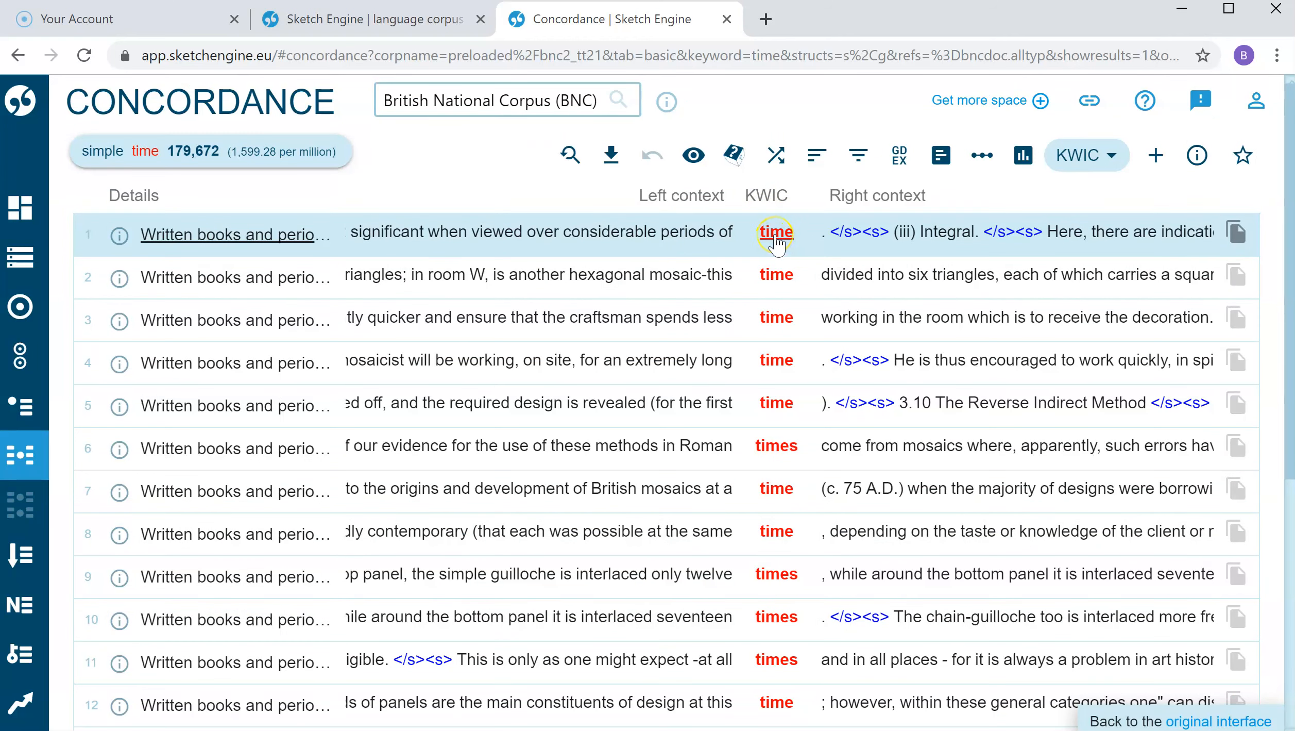
Generate a frequency list of the KWIC word forms for the simple search results
left_click(941, 156)
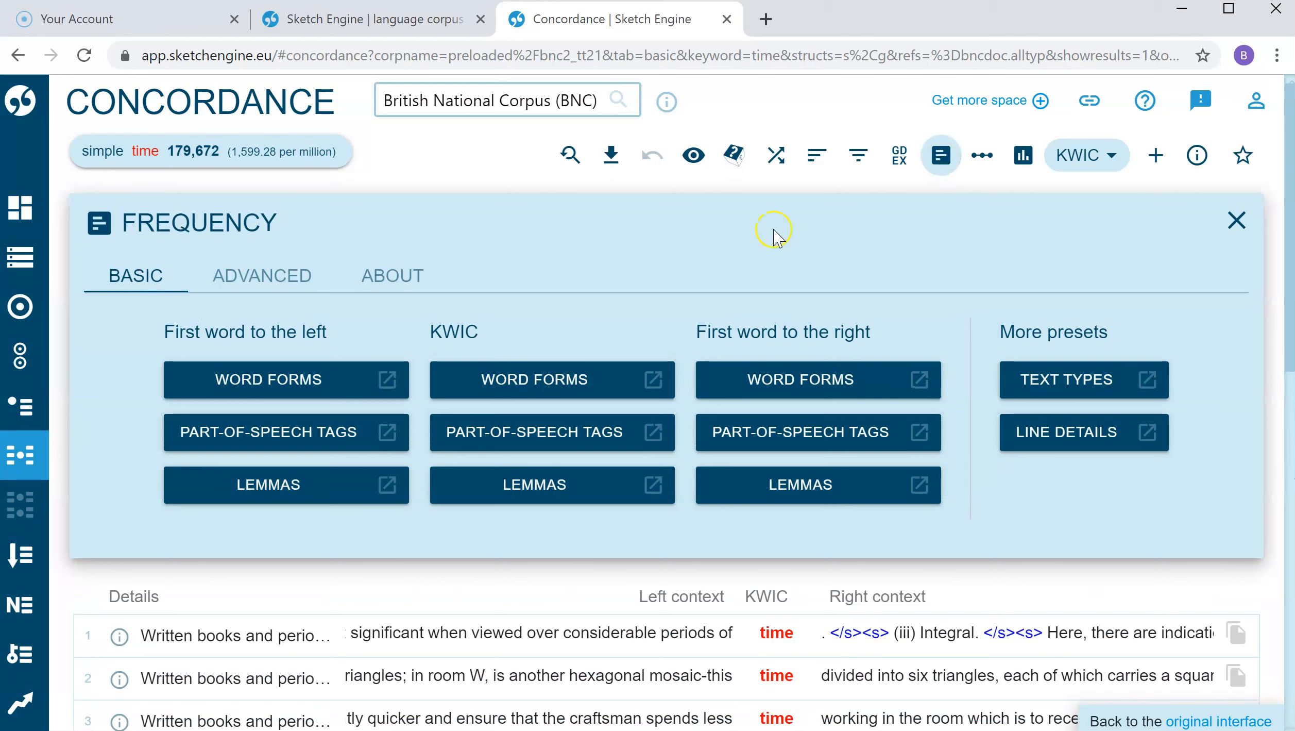
left_click(518, 385)
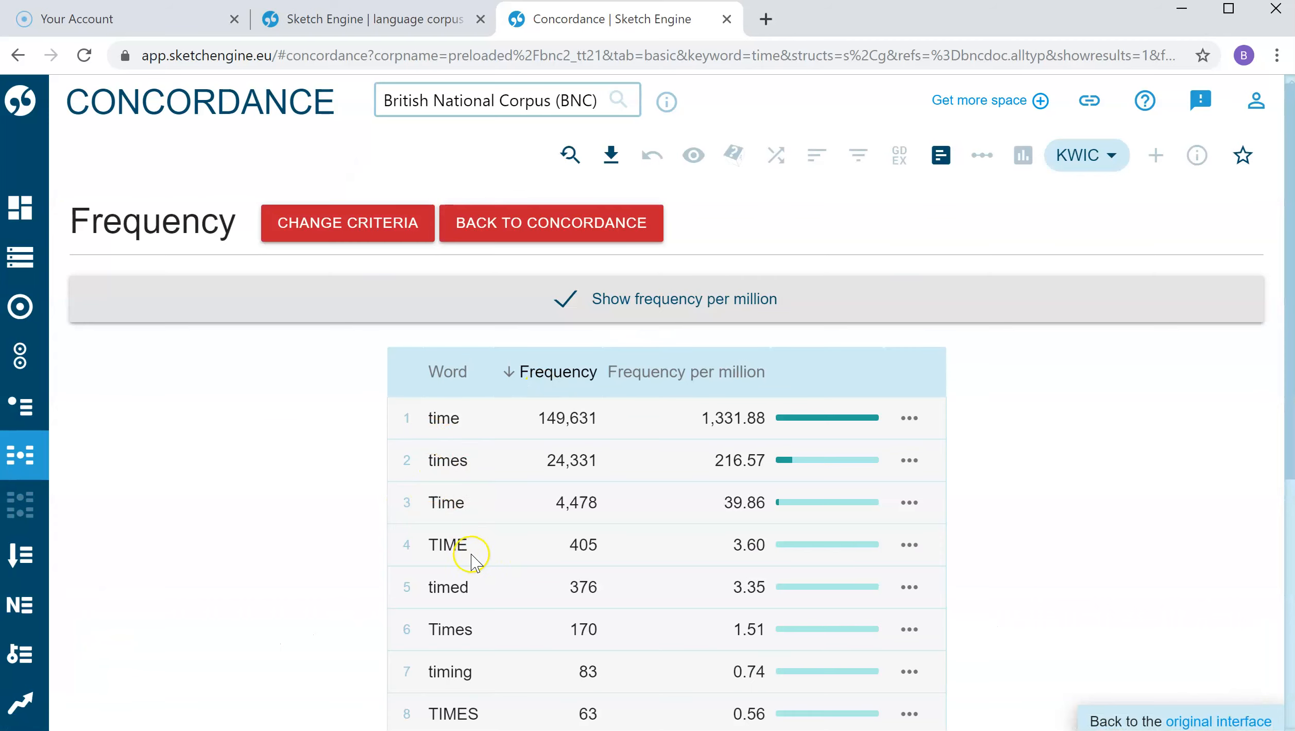
Examine which word forms the simple search matched, highlighting "timed" and "timing", and return to the concordance
scroll(471, 557, "down", 6)
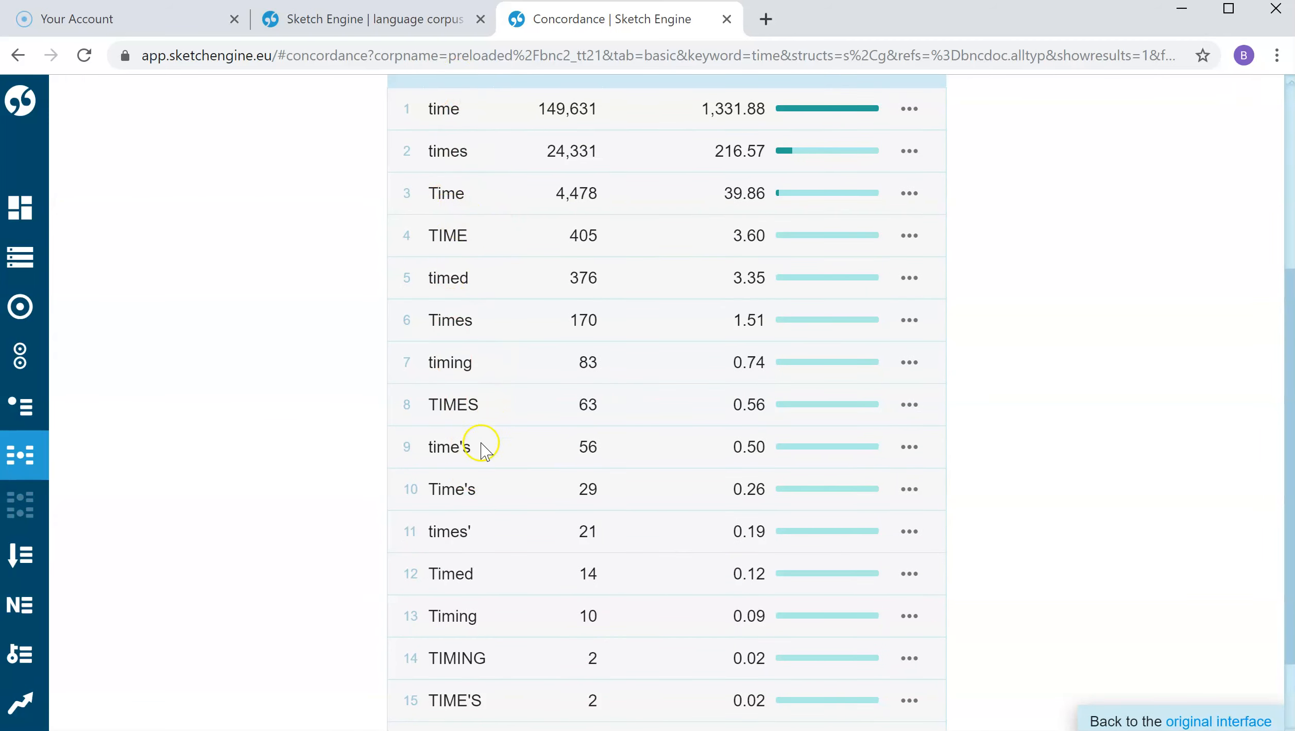
scroll(449, 360, "down", 3)
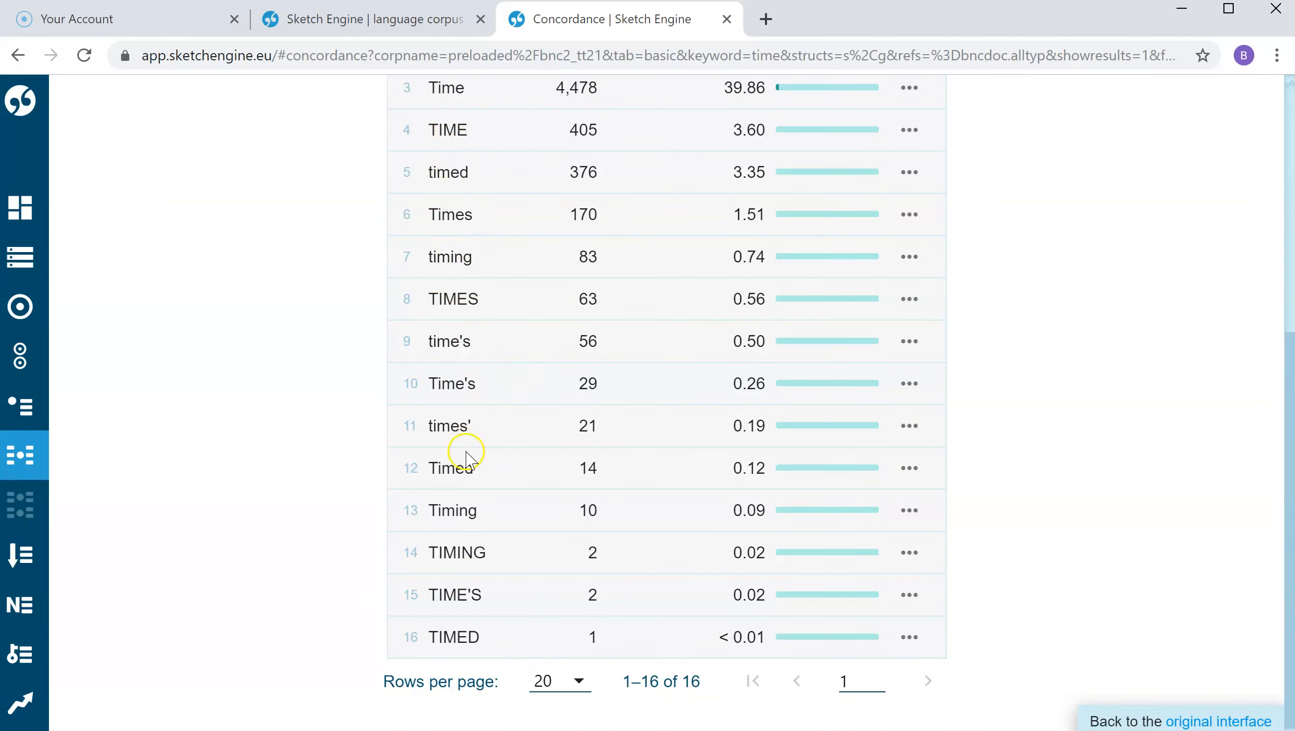
scroll(466, 454, "up", 5)
scroll(464, 453, "down", 5)
left_click_drag(430, 177, 472, 178)
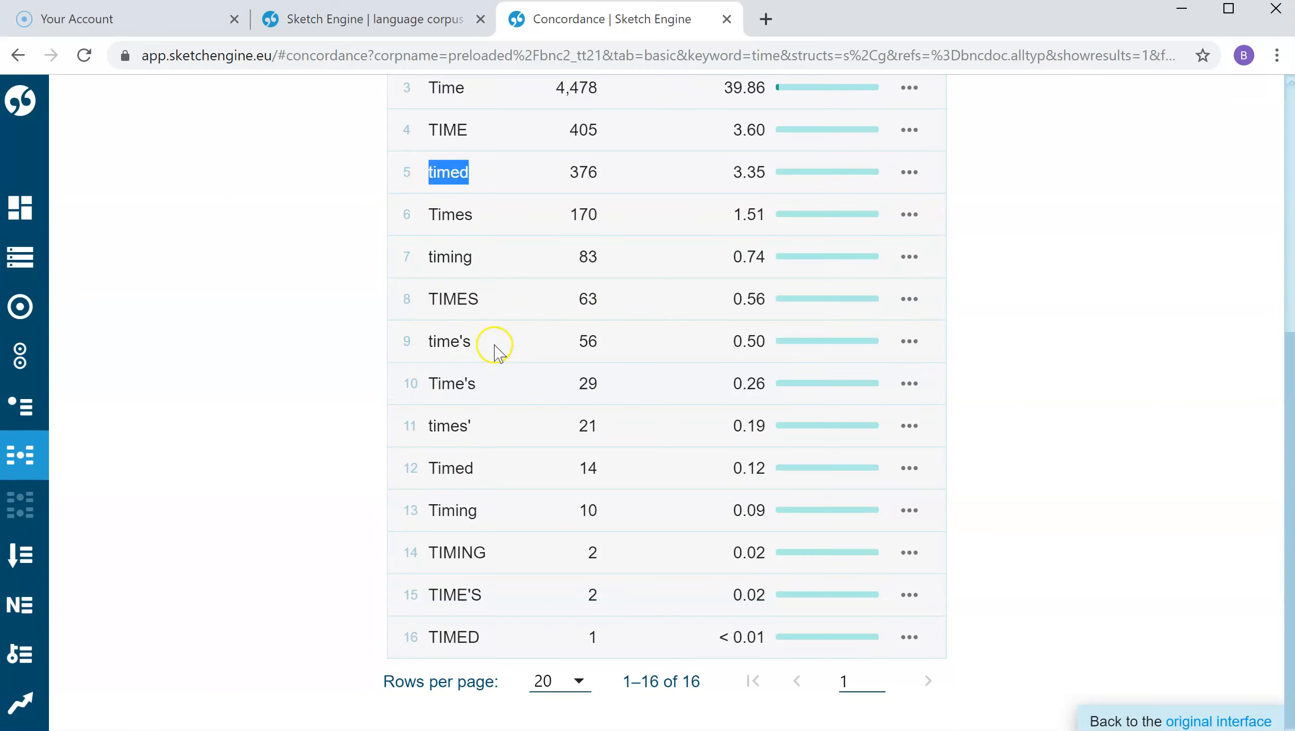
left_click_drag(430, 256, 505, 260)
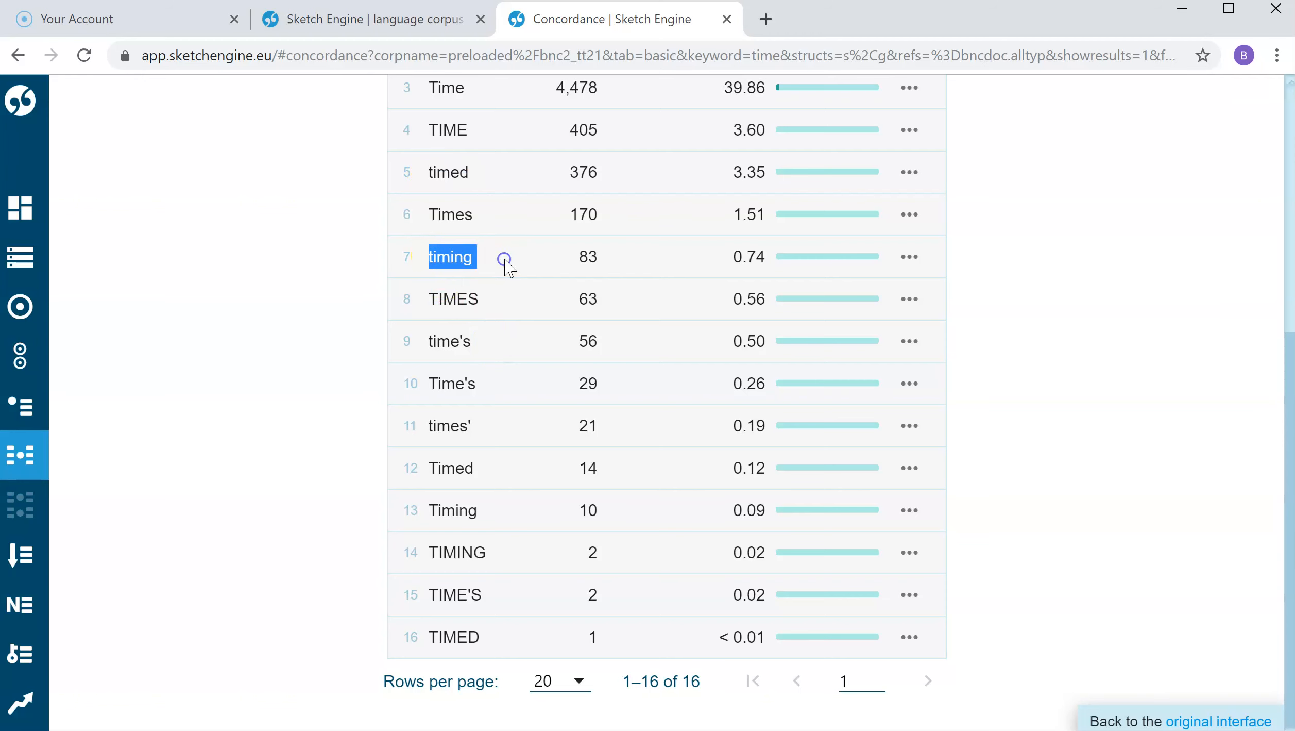
scroll(567, 344, "up", 5)
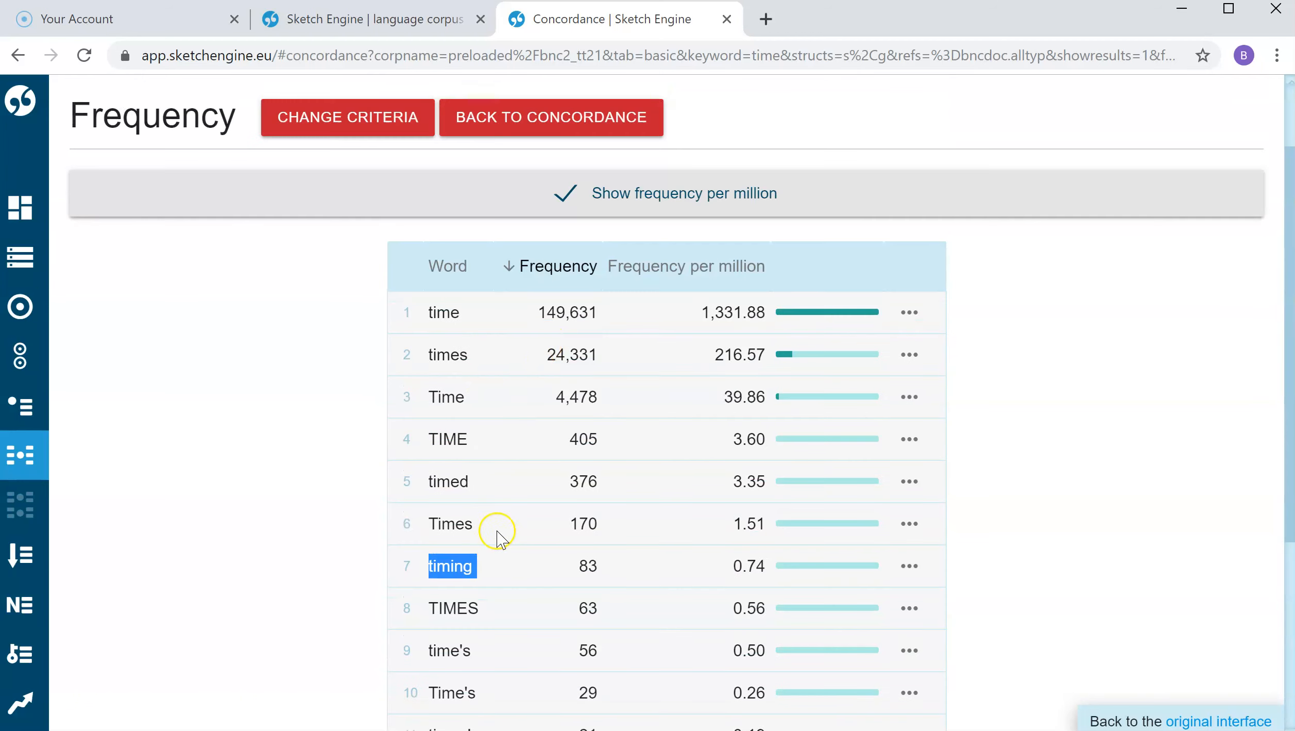
left_click(512, 536)
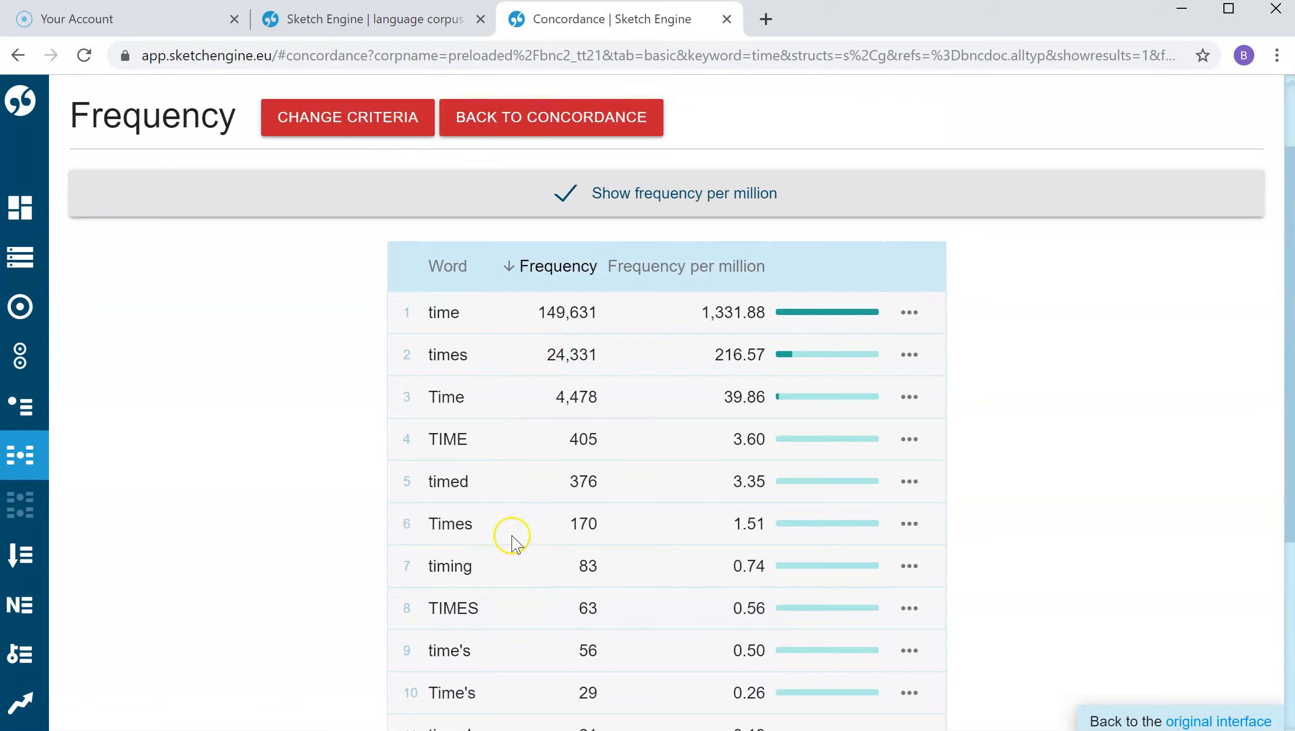
scroll(526, 523, "down", 3)
scroll(526, 524, "up", 3)
left_click(592, 514)
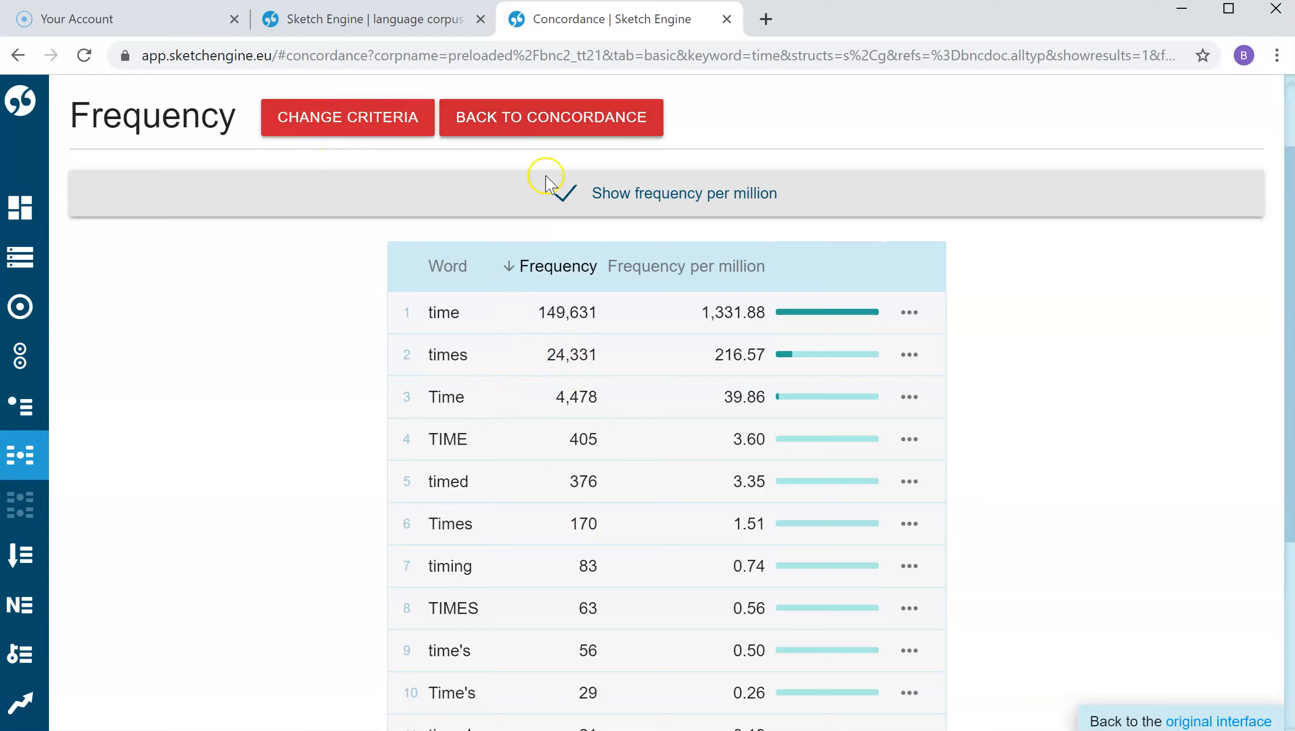
left_click(584, 122)
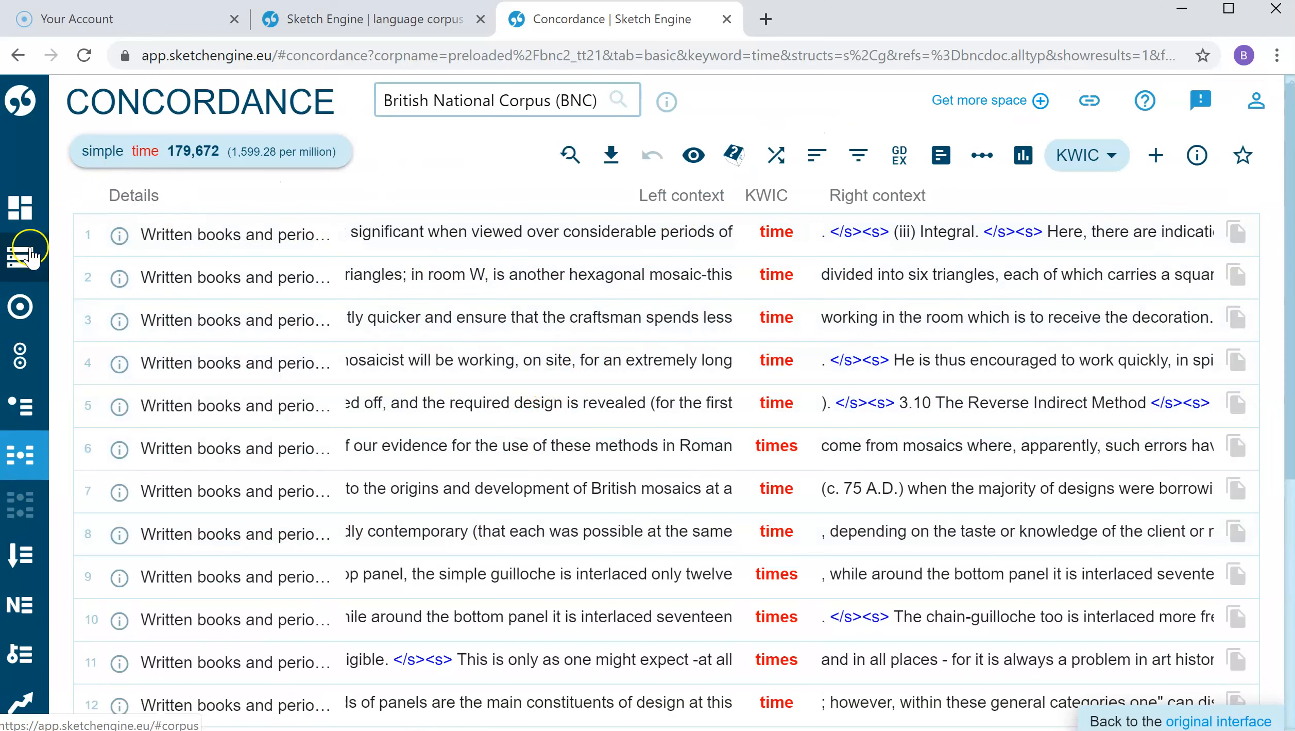
Run a new advanced concordance search with query type word, part of speech noun and the search term "time"
mouse_move(23, 454)
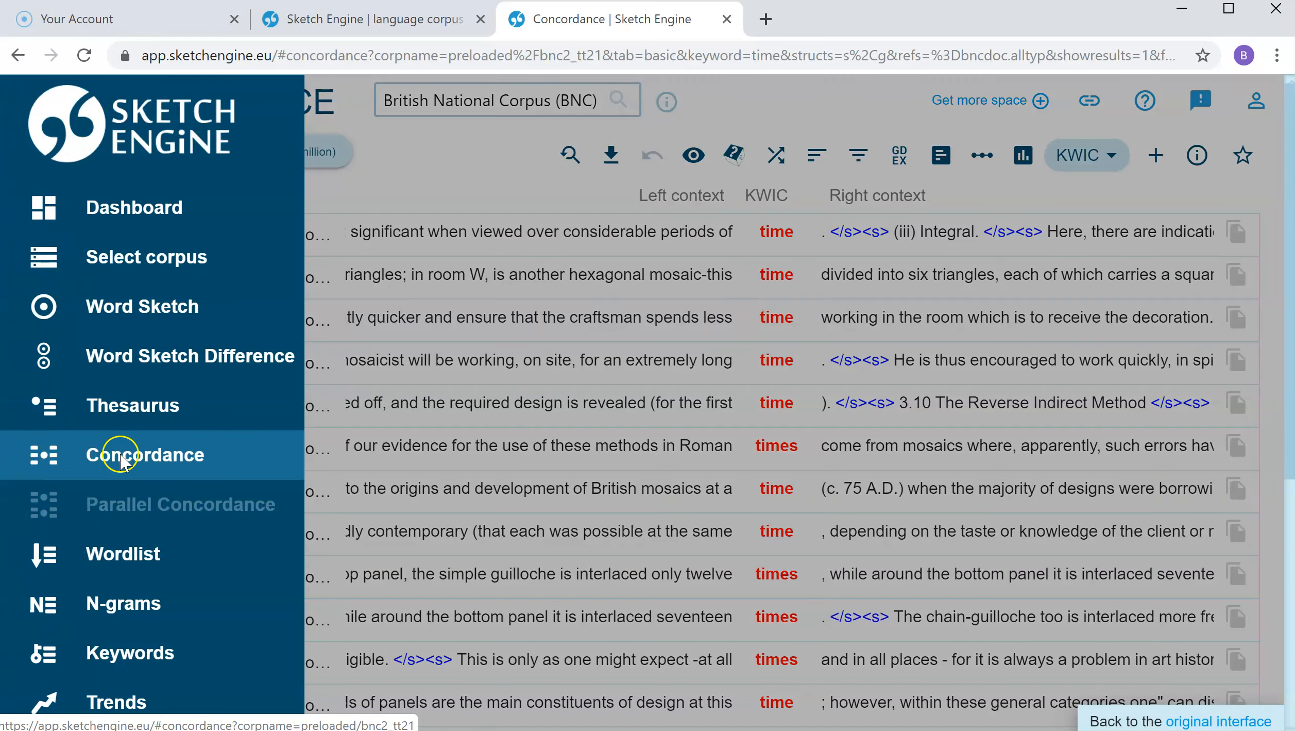
left_click(121, 458)
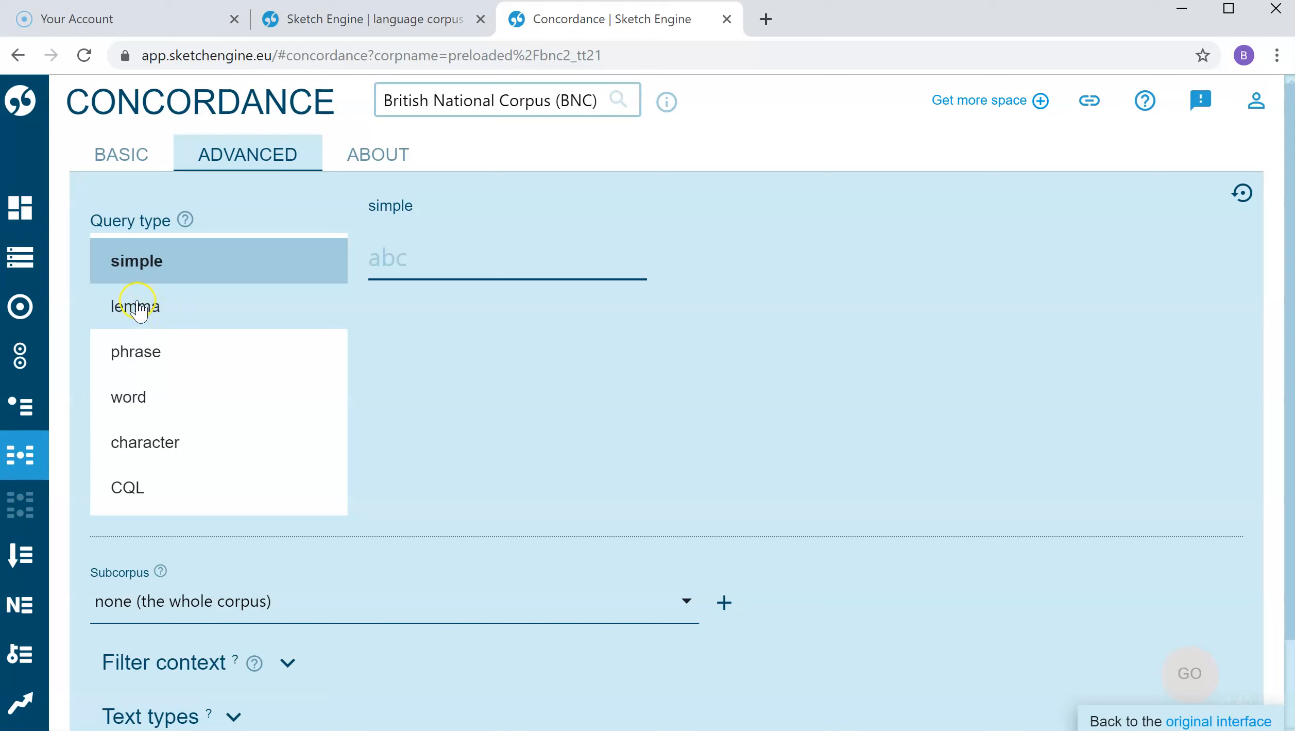
left_click(129, 406)
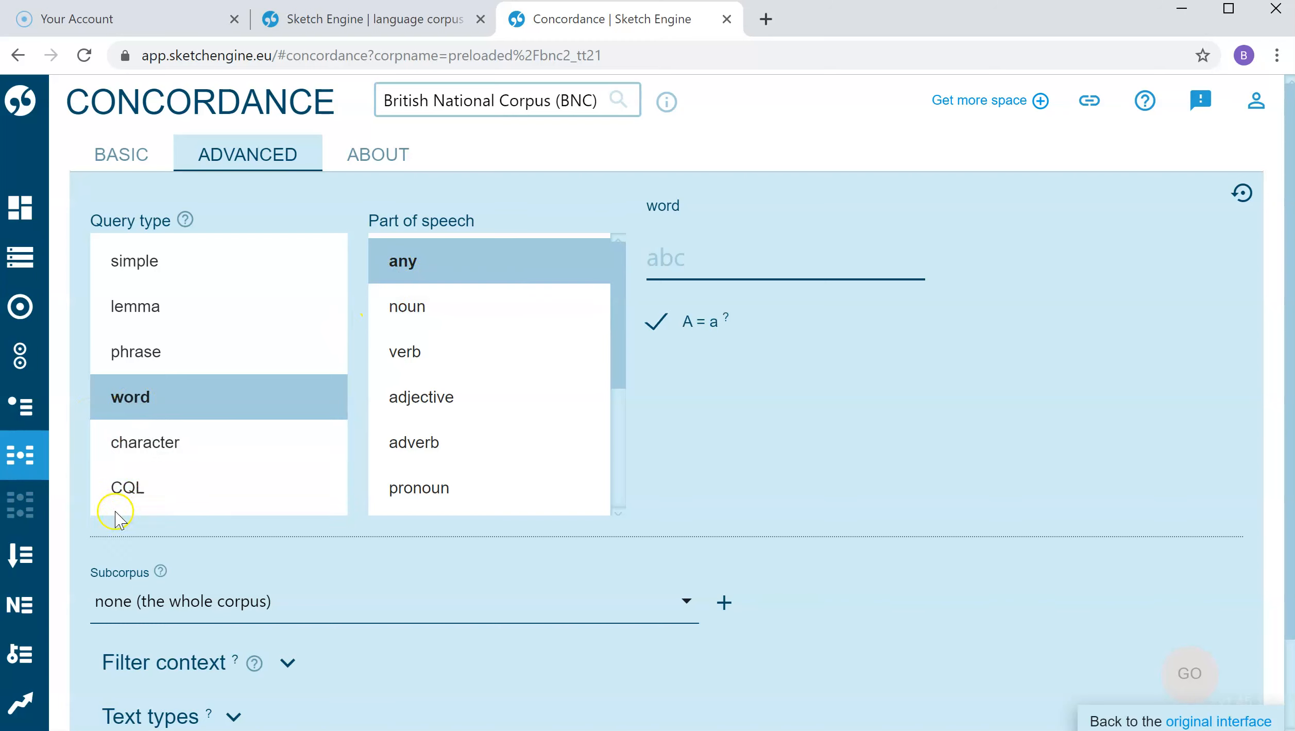
left_click(416, 316)
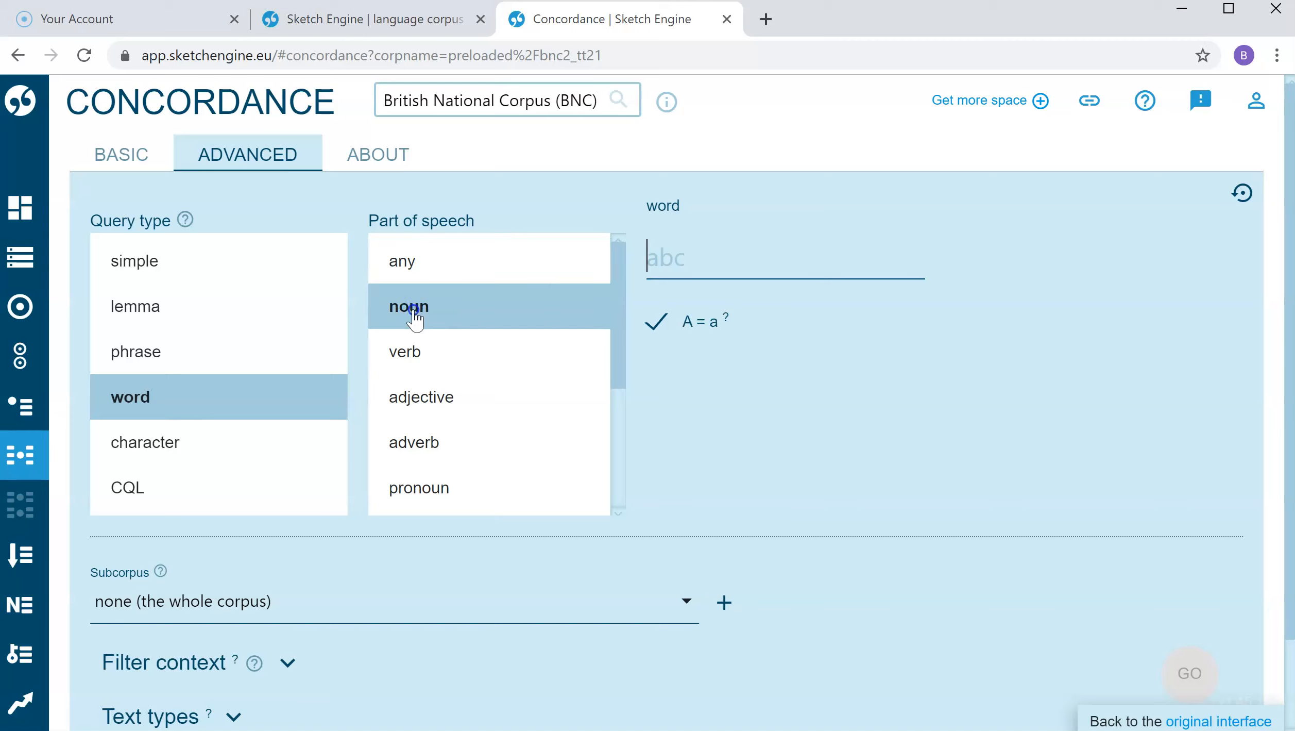
left_click(691, 256)
type("time")
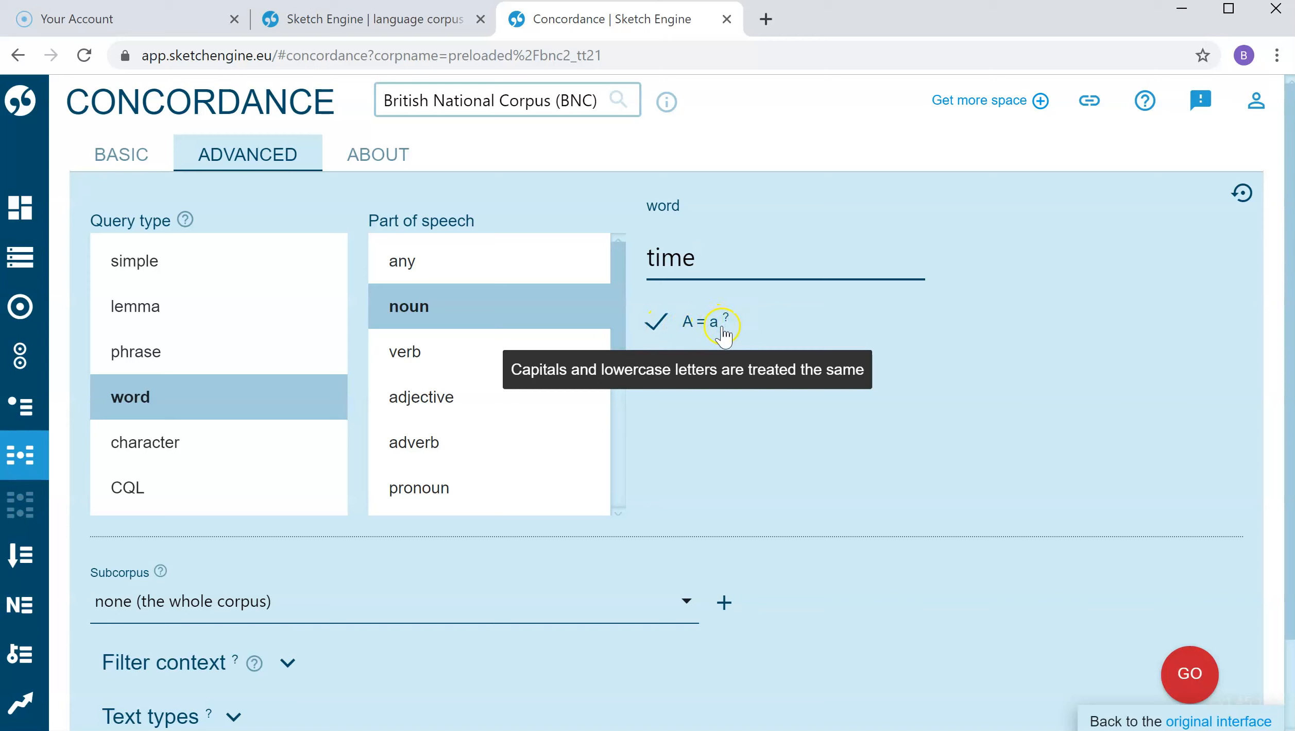
left_click(1191, 685)
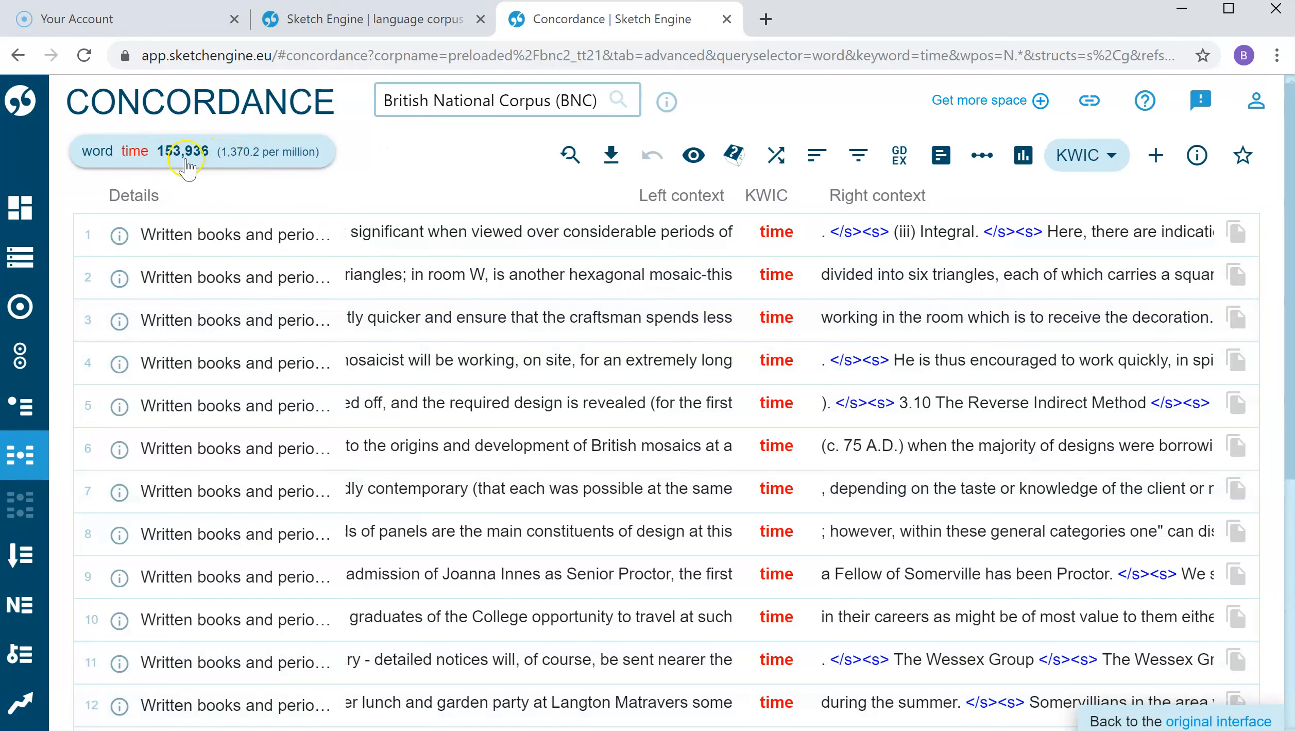
Check the frequency list of KWIC word forms for the noun search and return to the concordance
left_click(941, 157)
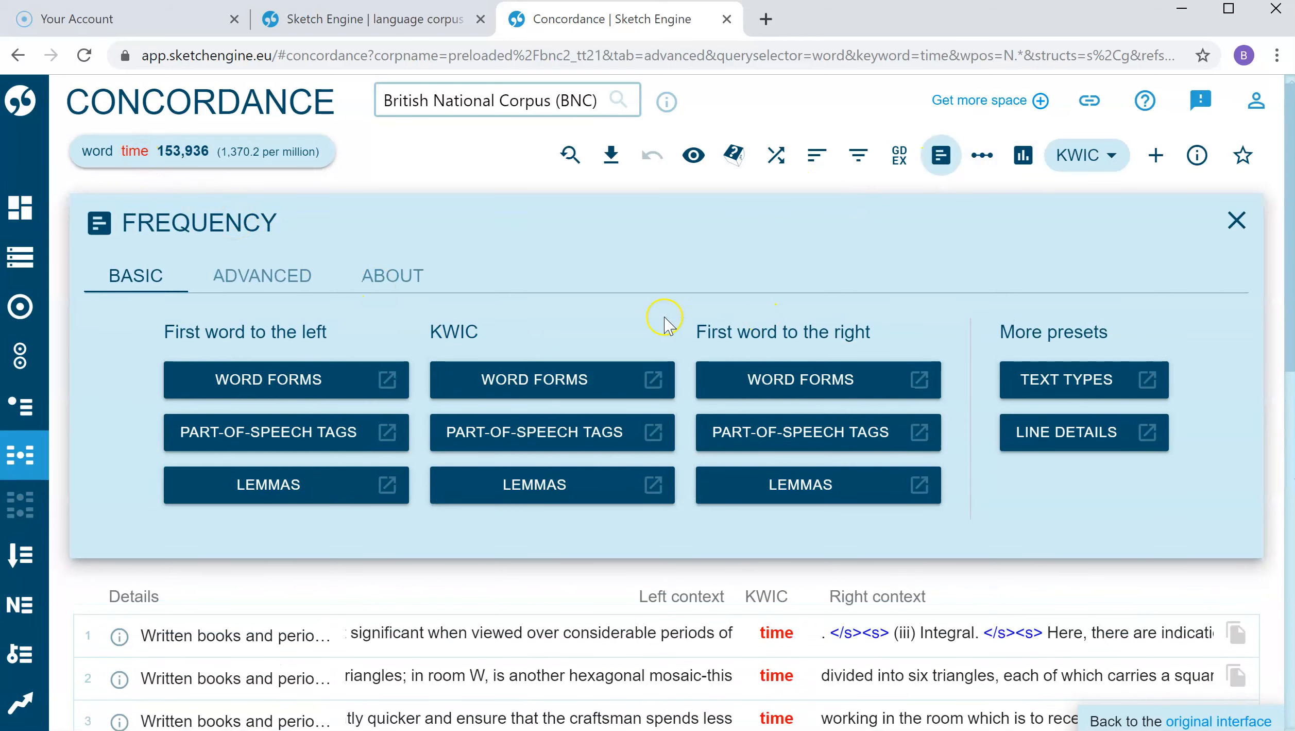
left_click(512, 383)
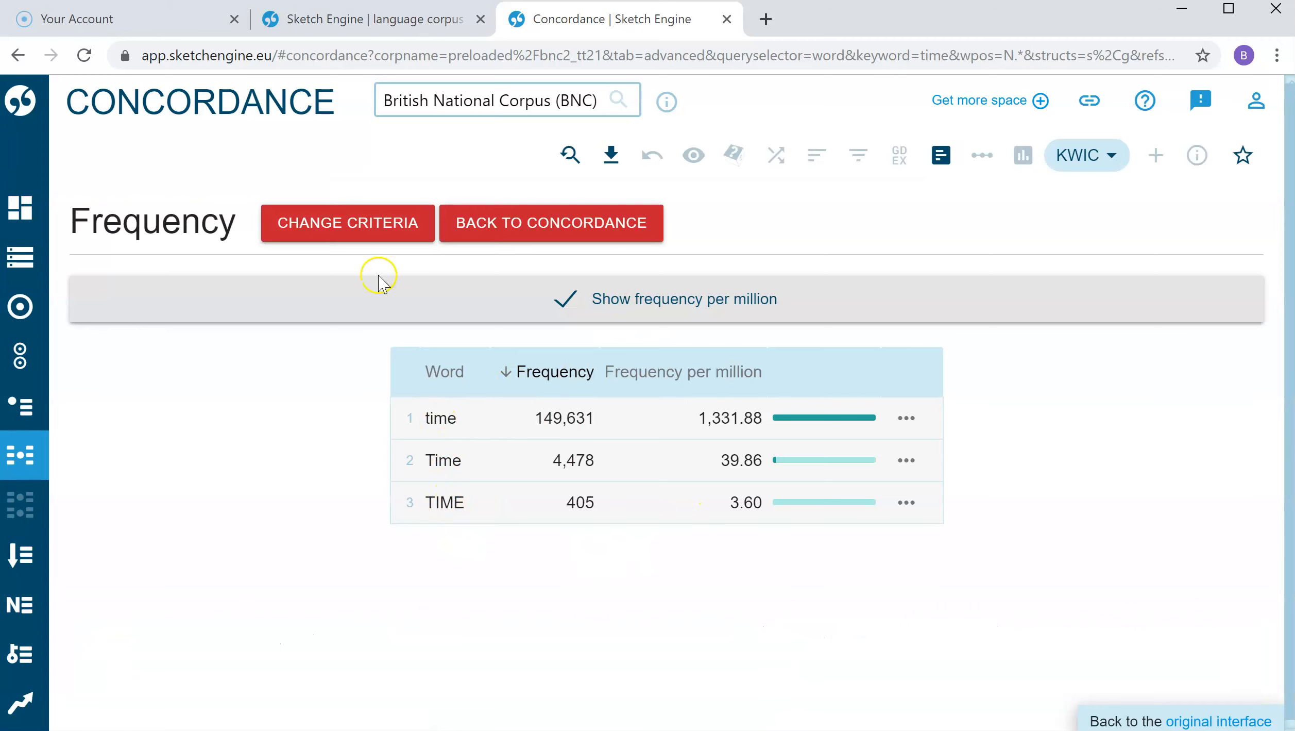
left_click(528, 228)
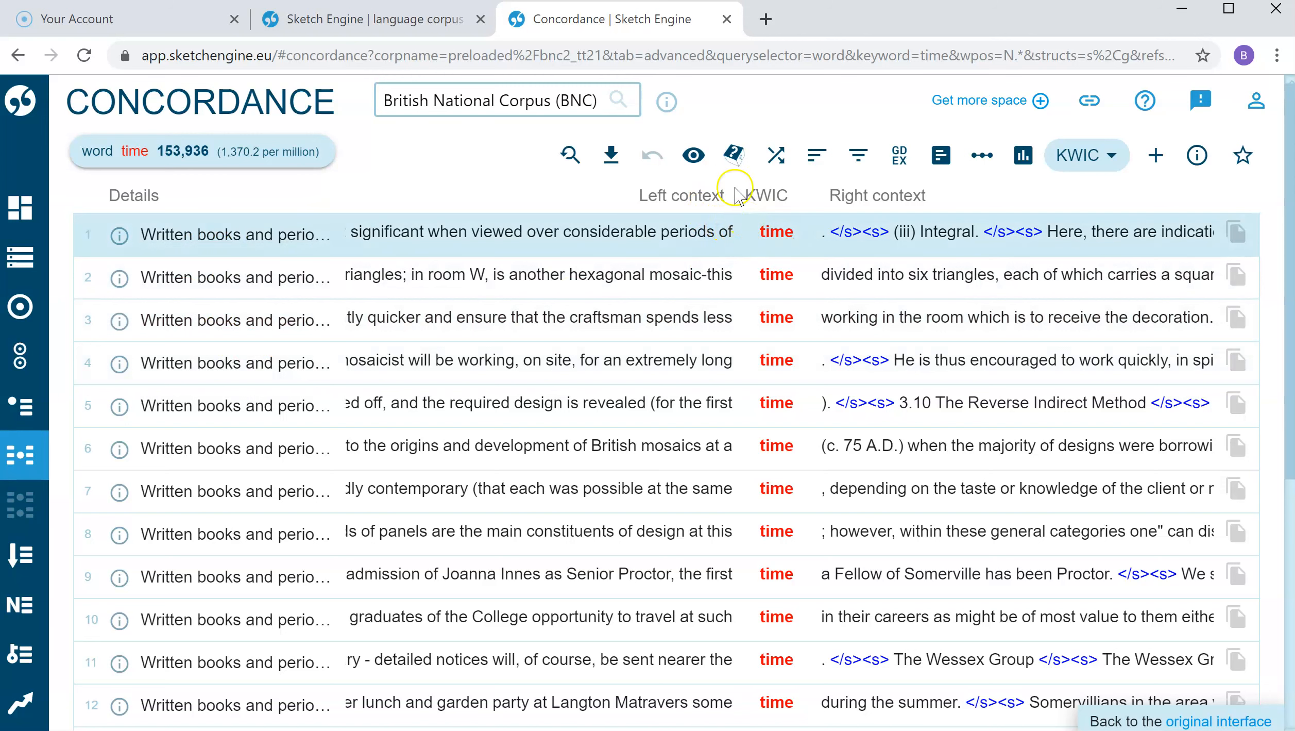
Reduce the concordance of the noun "time" to a random sample of 20 lines
left_click(734, 157)
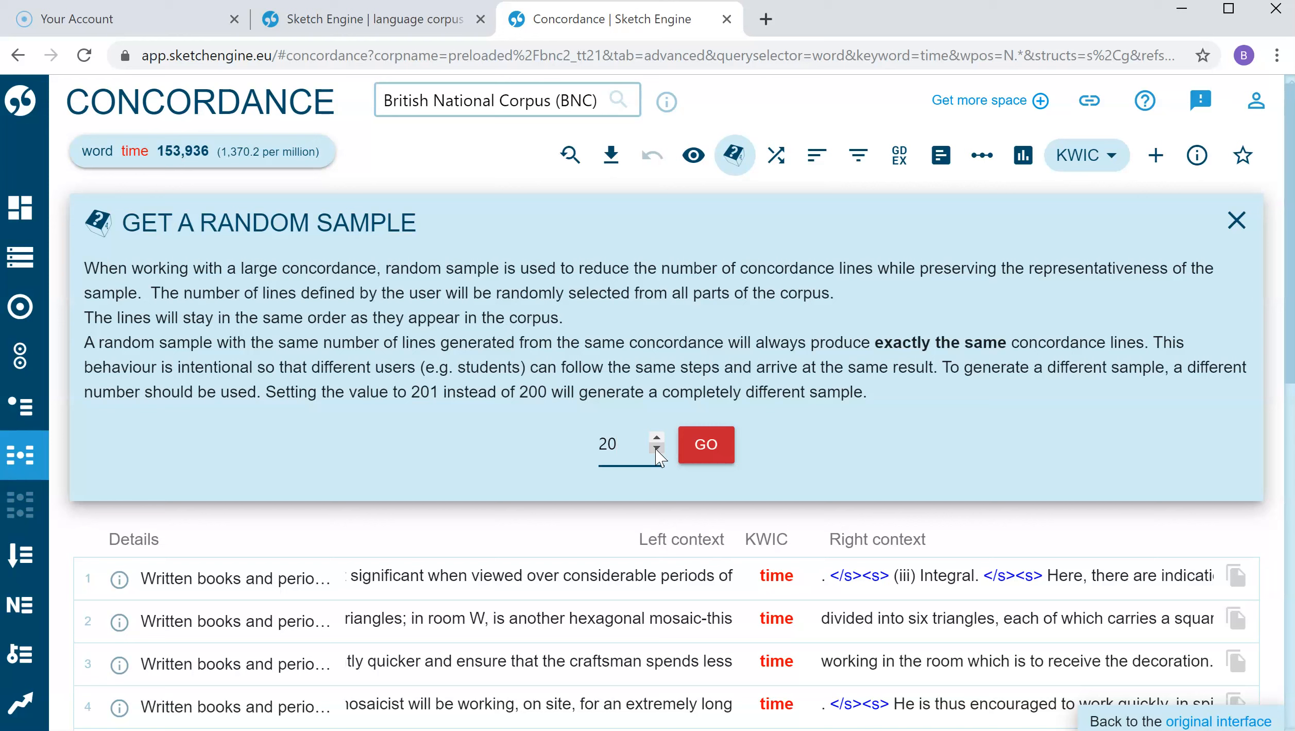
left_click(706, 447)
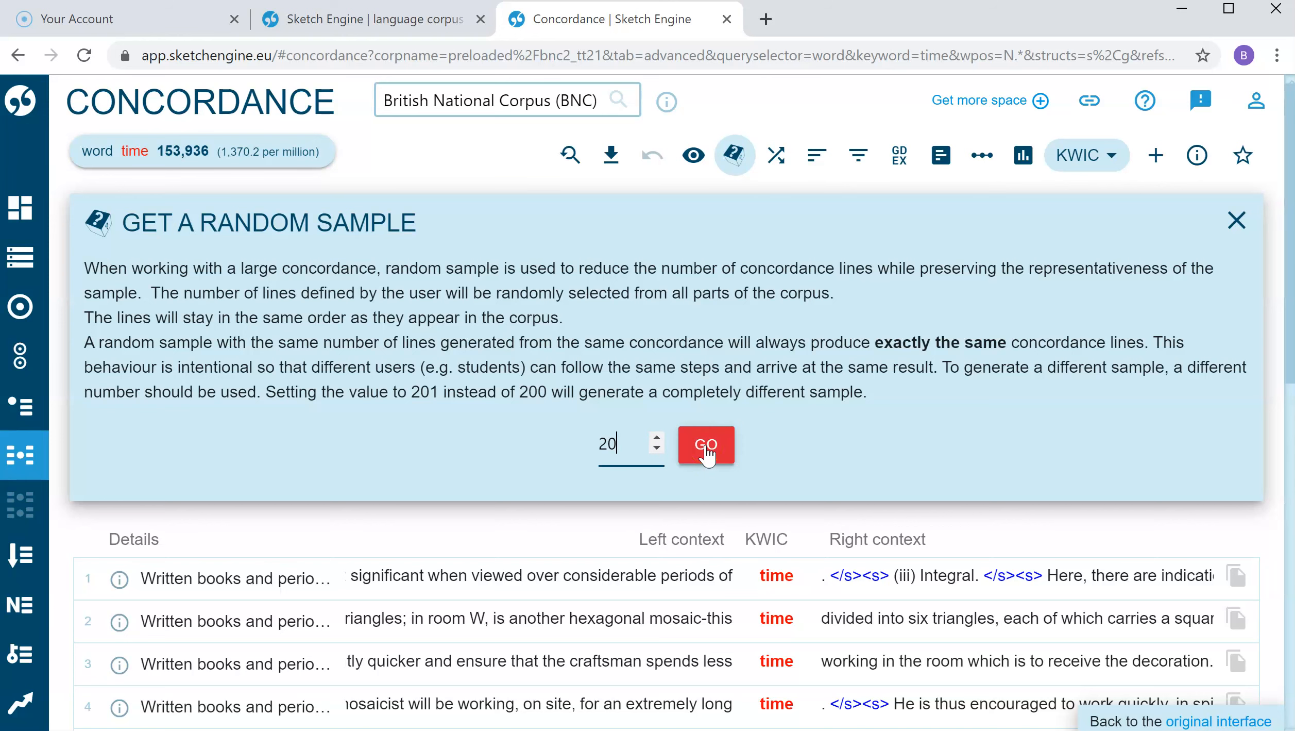
left_click(706, 446)
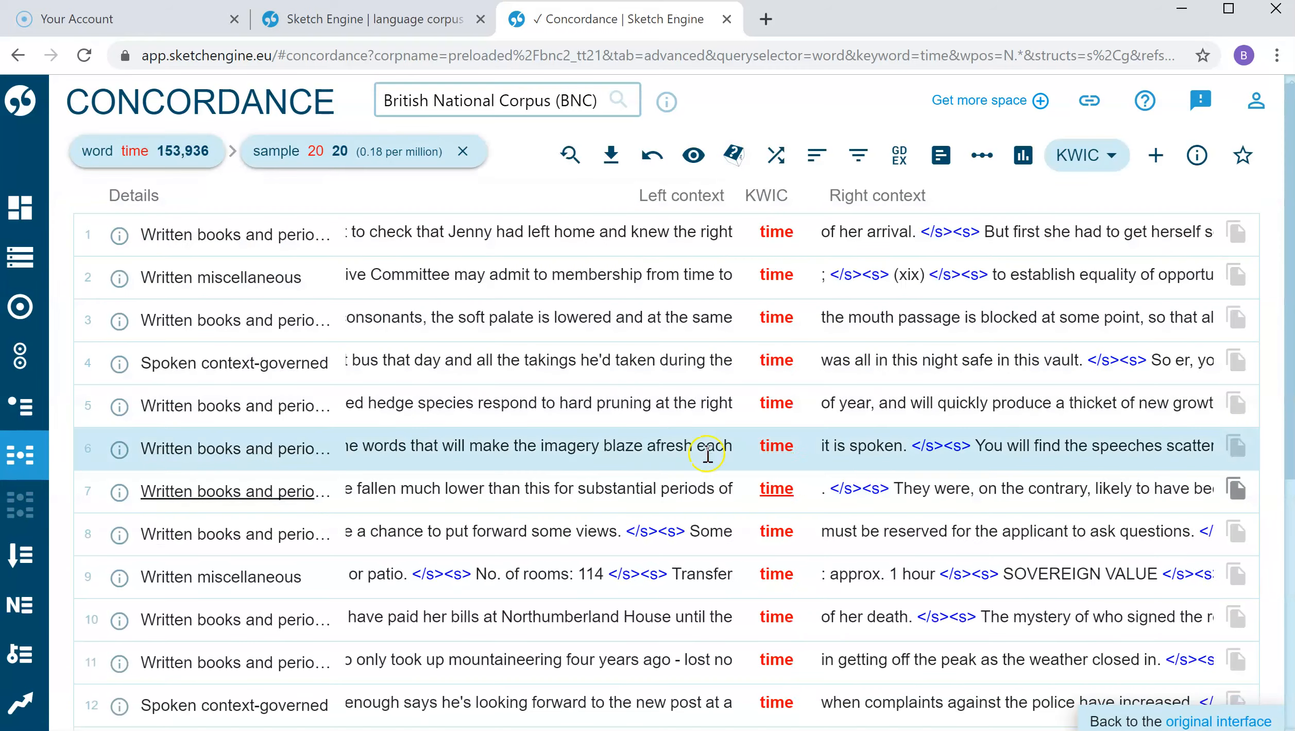
Read through the sampled lines, highlighting the patterns "from time to time", "at the same time" and "each time it is spoken"
scroll(670, 490, "down", 8)
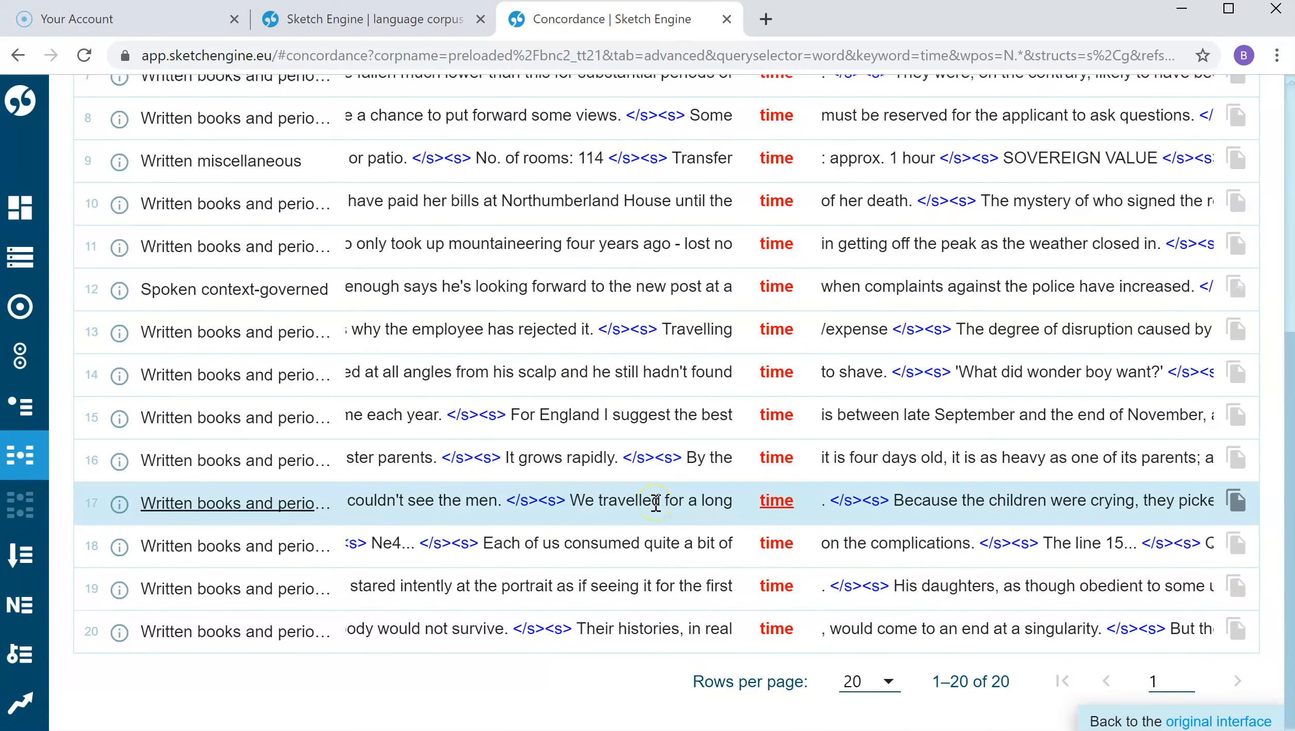
scroll(656, 502, "up", 8)
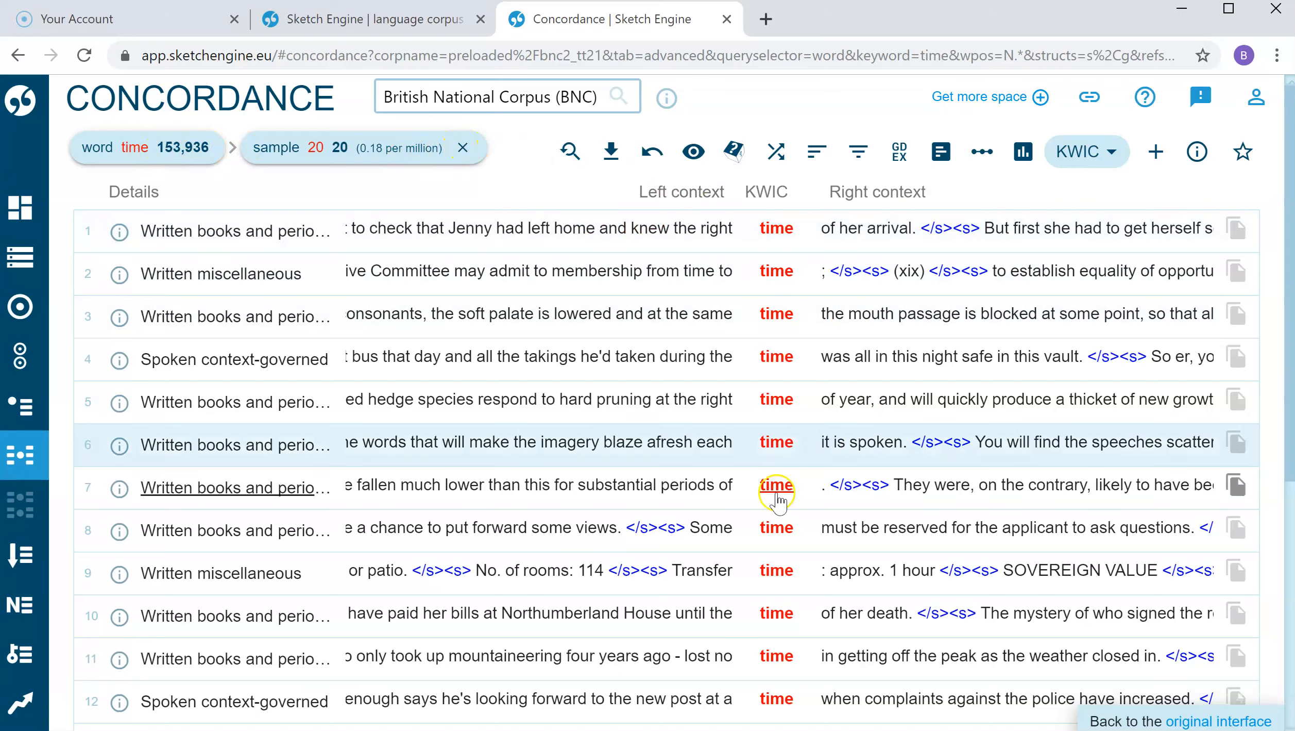
scroll(775, 462, "down", 4)
scroll(775, 463, "up", 2)
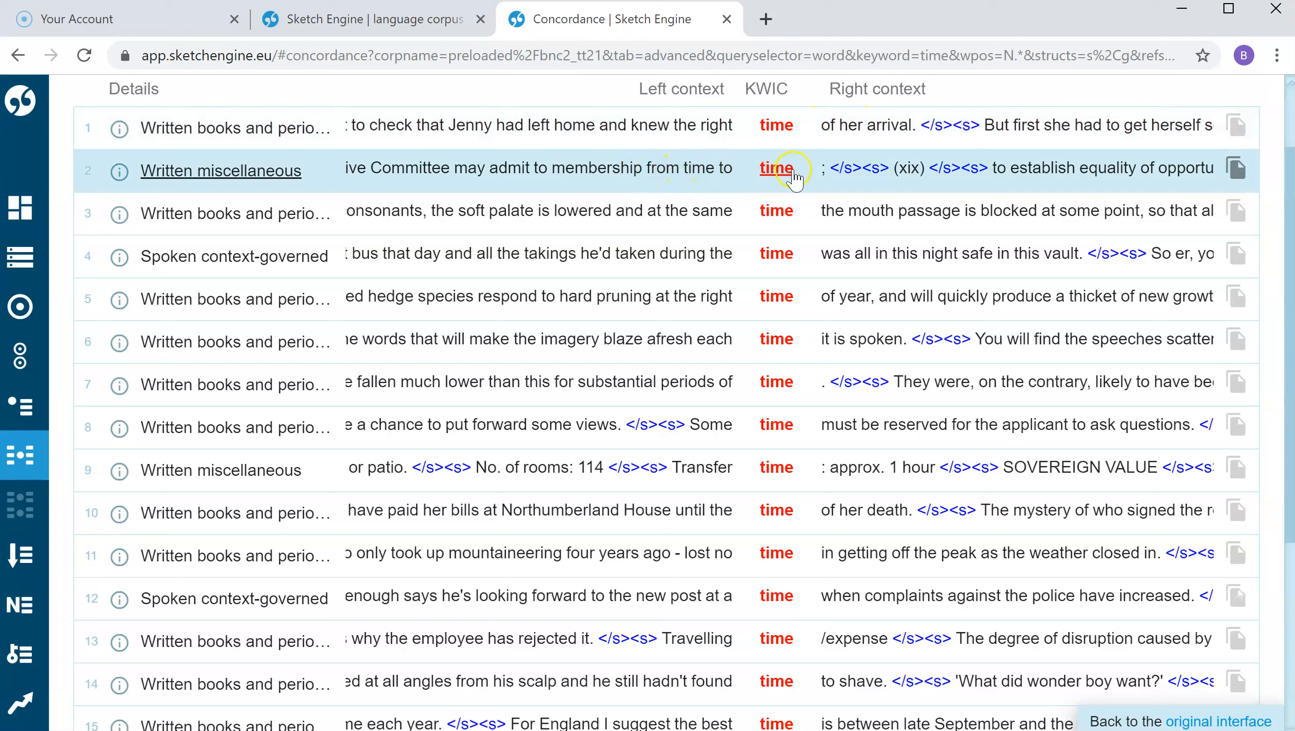
left_click_drag(645, 174, 803, 171)
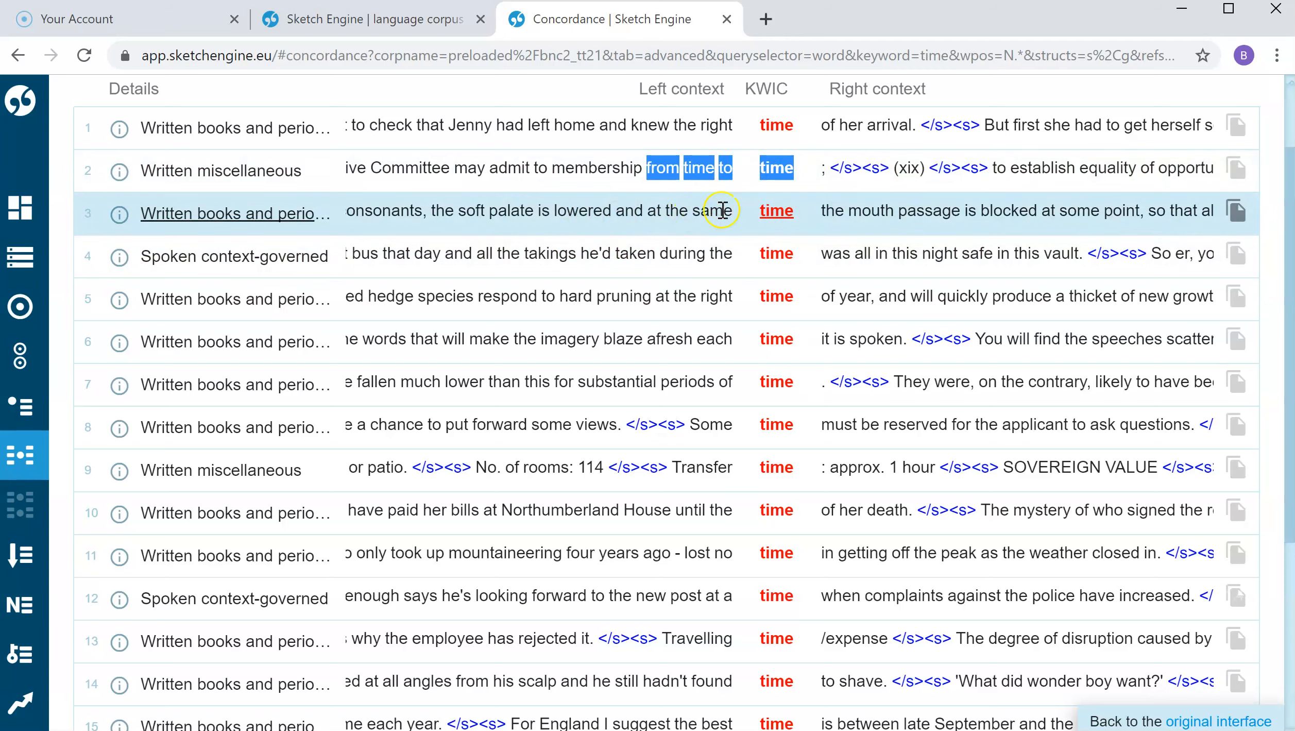
left_click(694, 215)
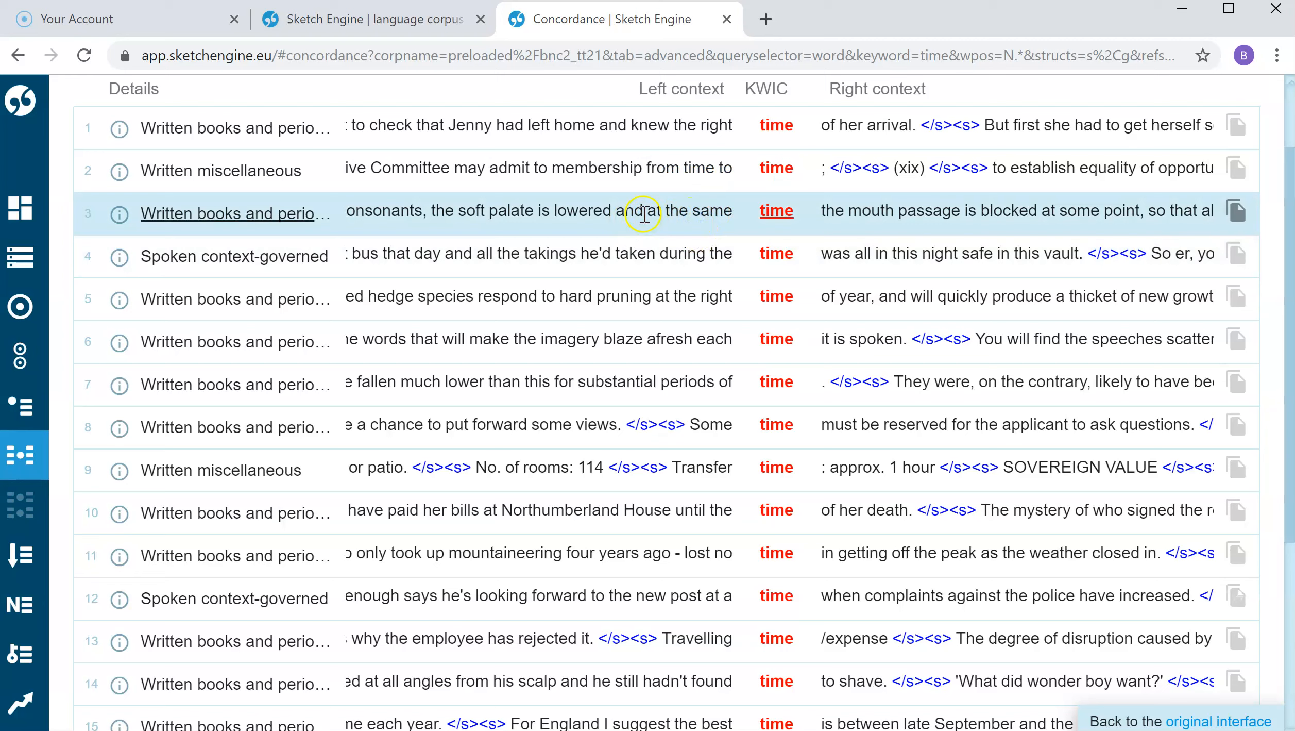
left_click_drag(650, 216, 779, 213)
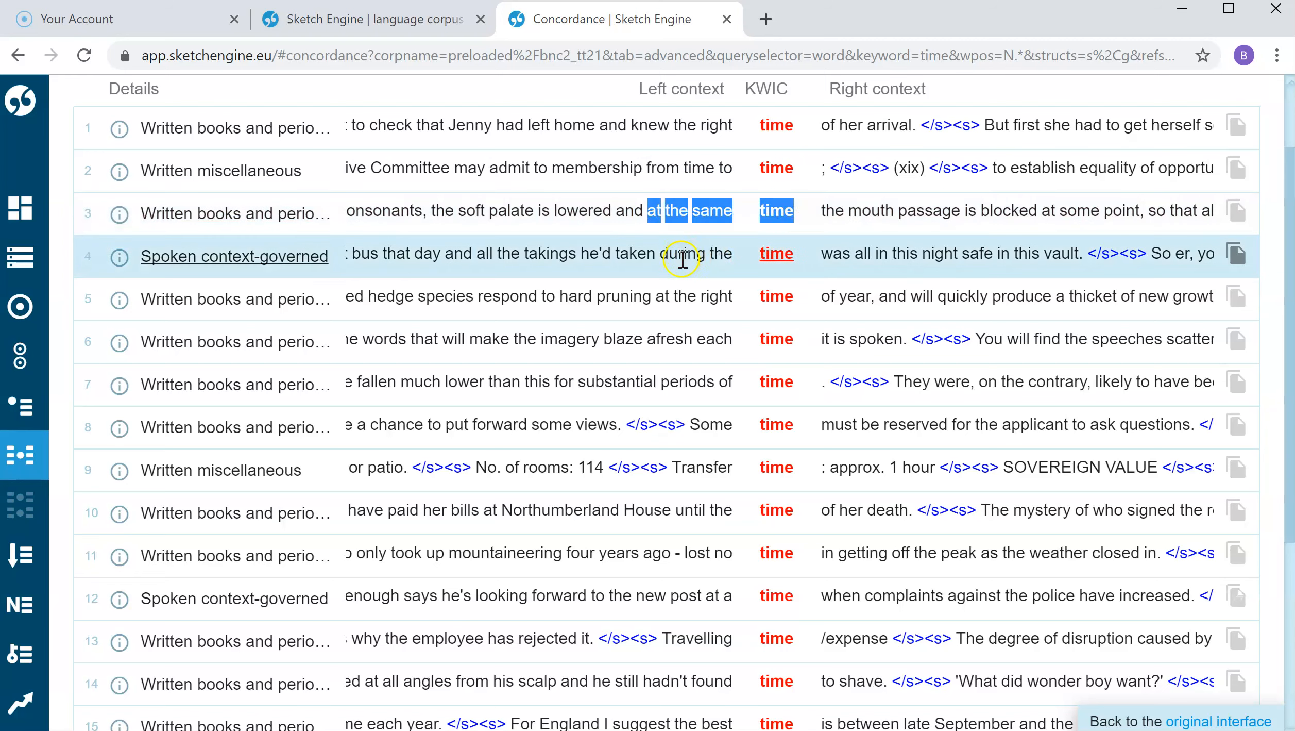
left_click(672, 301)
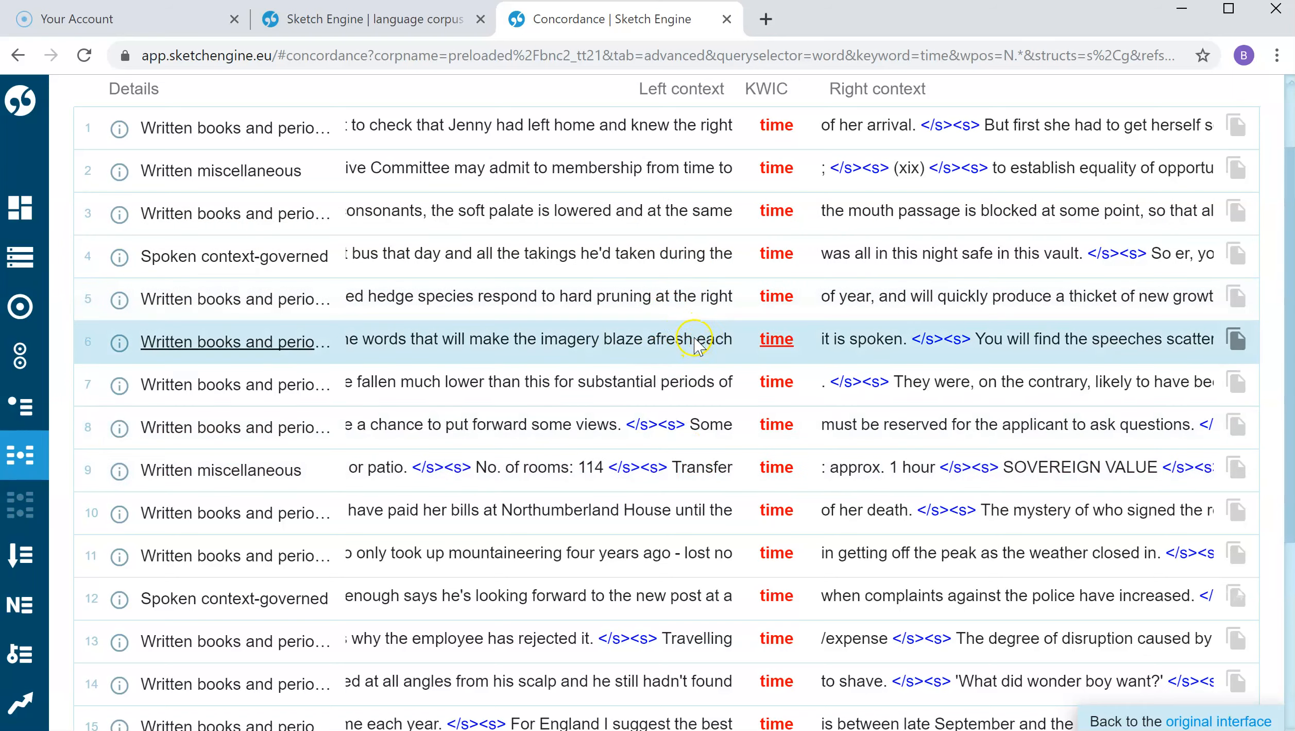
left_click_drag(697, 340, 902, 340)
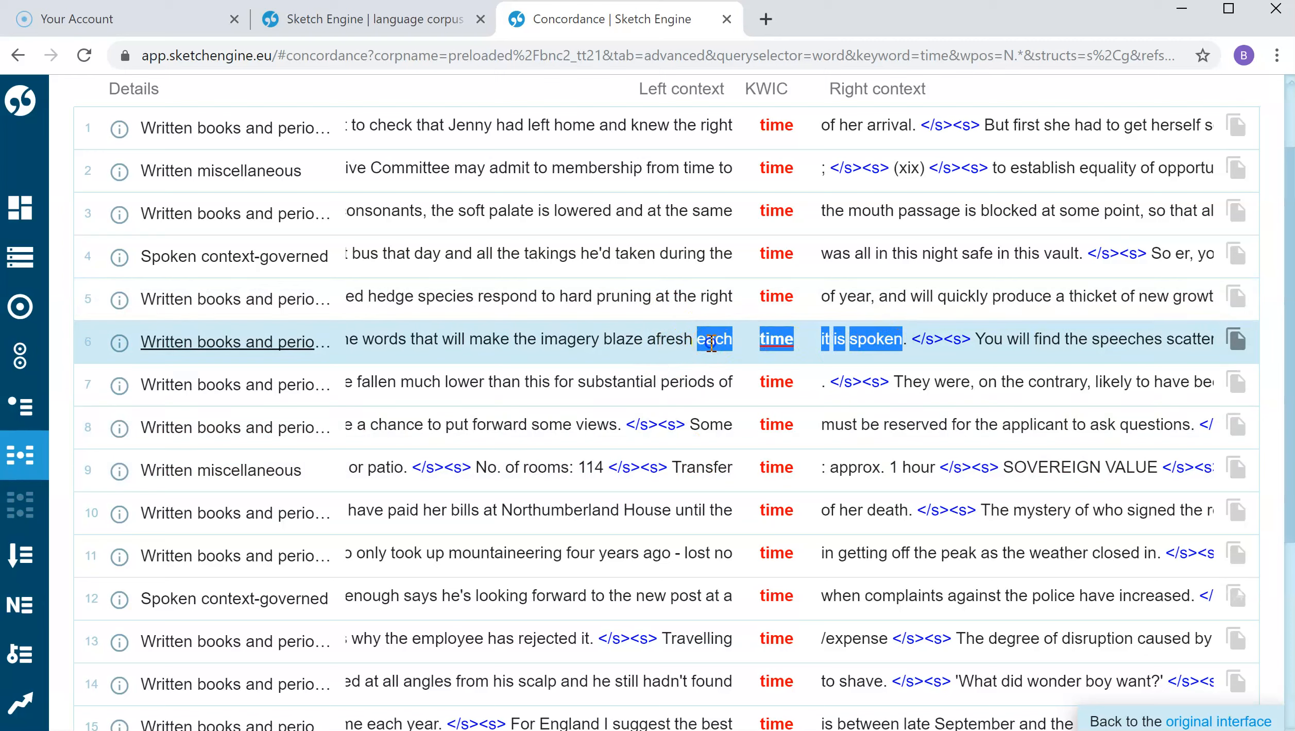
Clear the text highlight and look over the remaining sampled concordance lines of the noun "time"
left_click(674, 341)
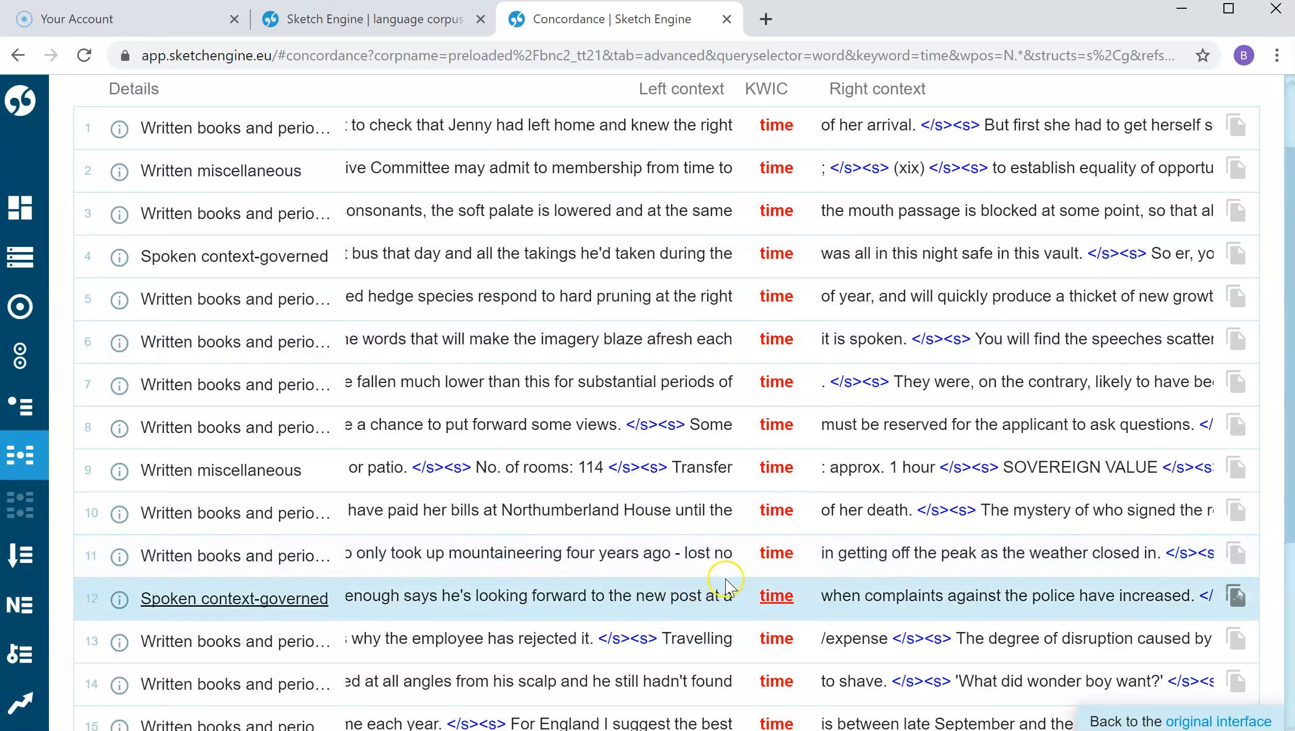
scroll(721, 577, "down", 2)
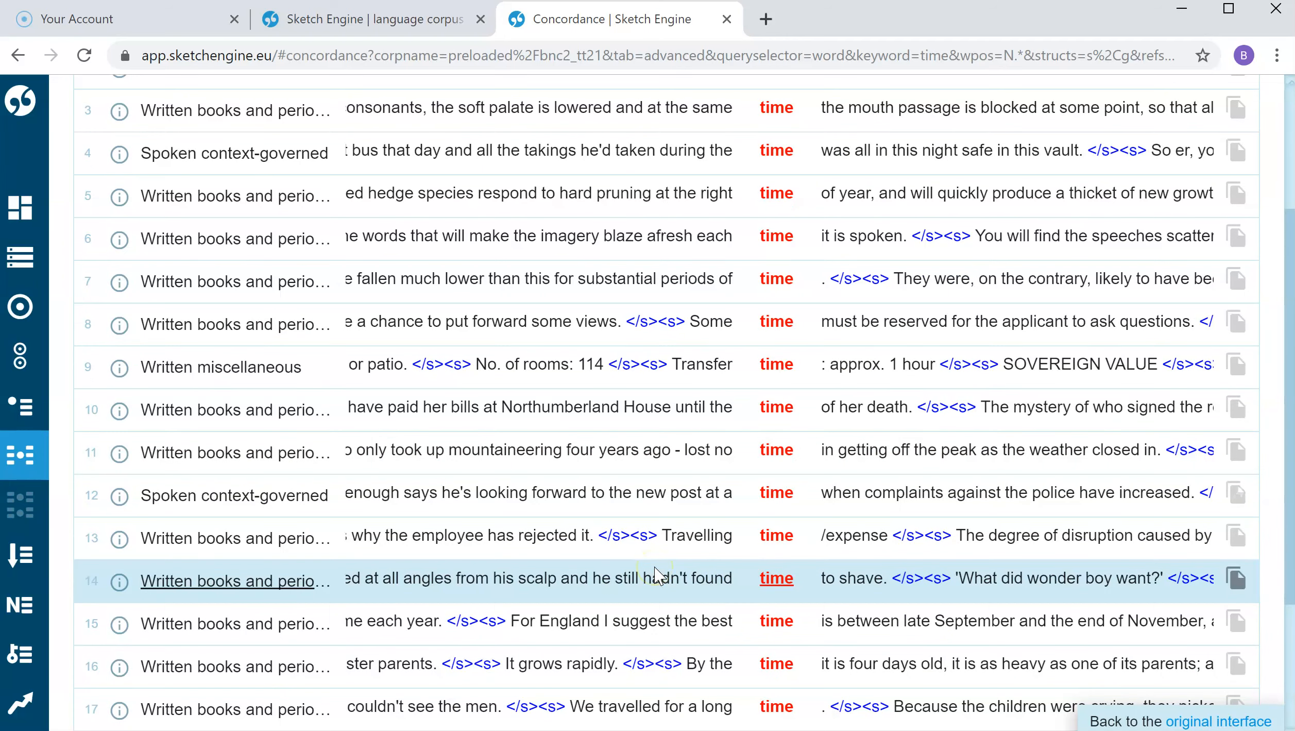
scroll(593, 546, "up", 5)
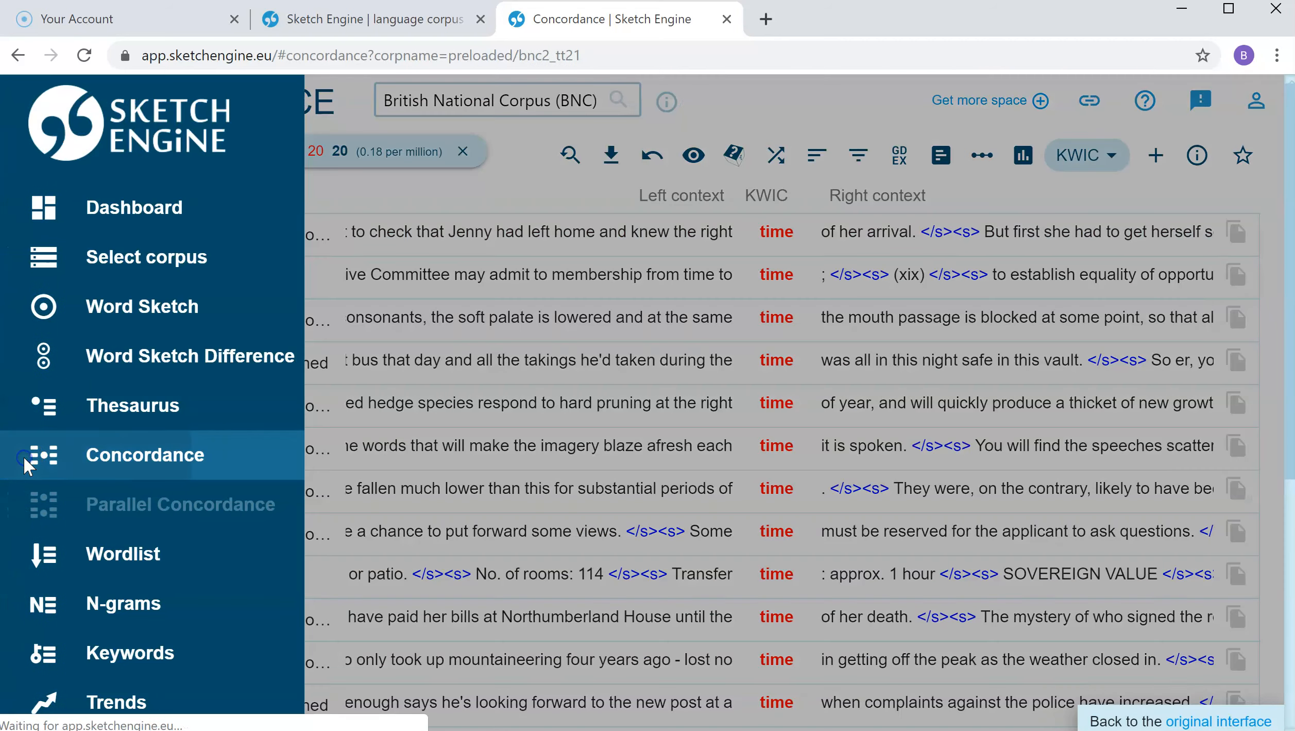
Run a new advanced concordance search with query type lemma, part of speech verb and the search term "cause"
left_click(51, 458)
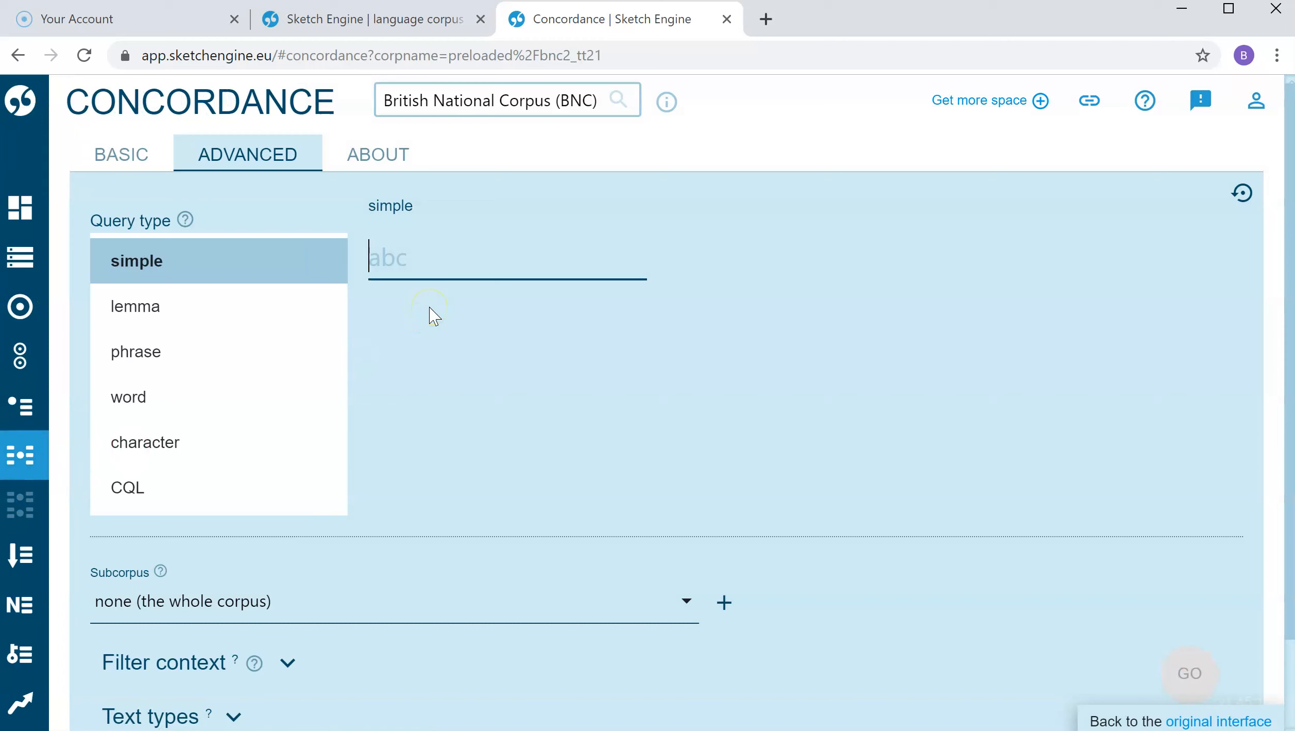
type("cause")
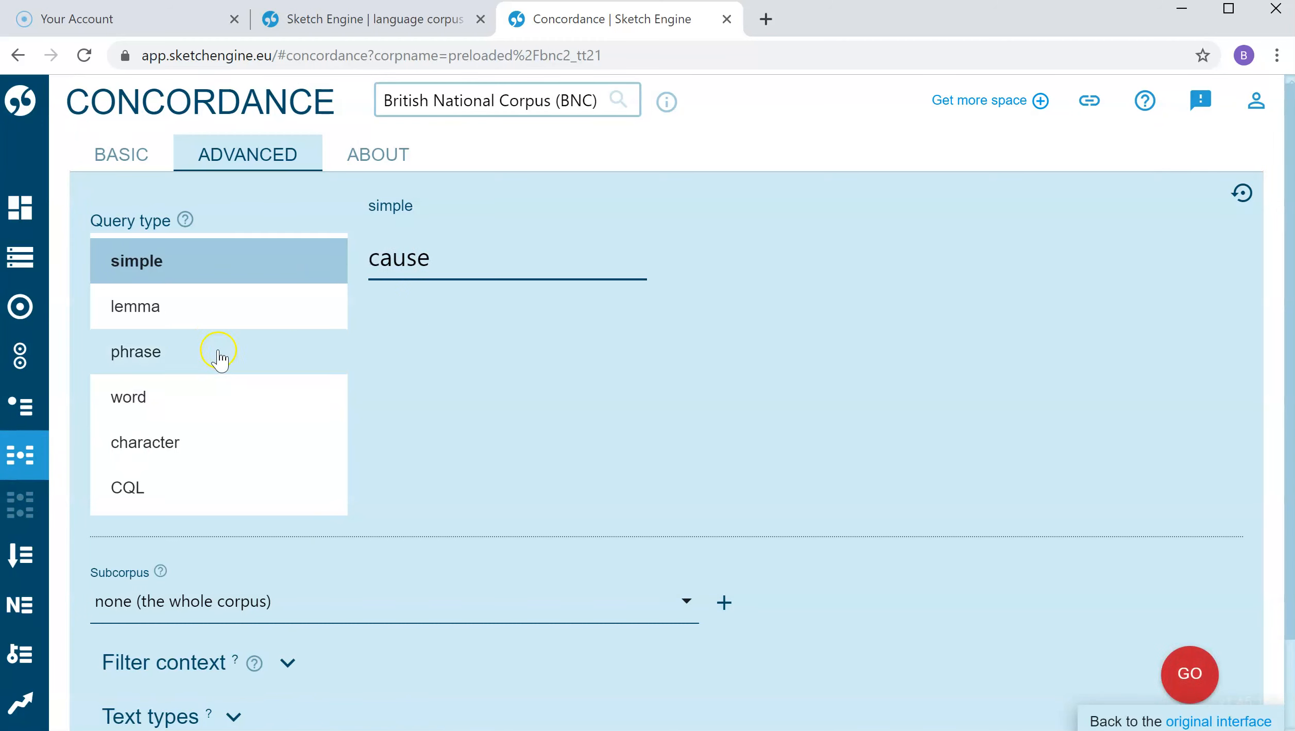
left_click(175, 314)
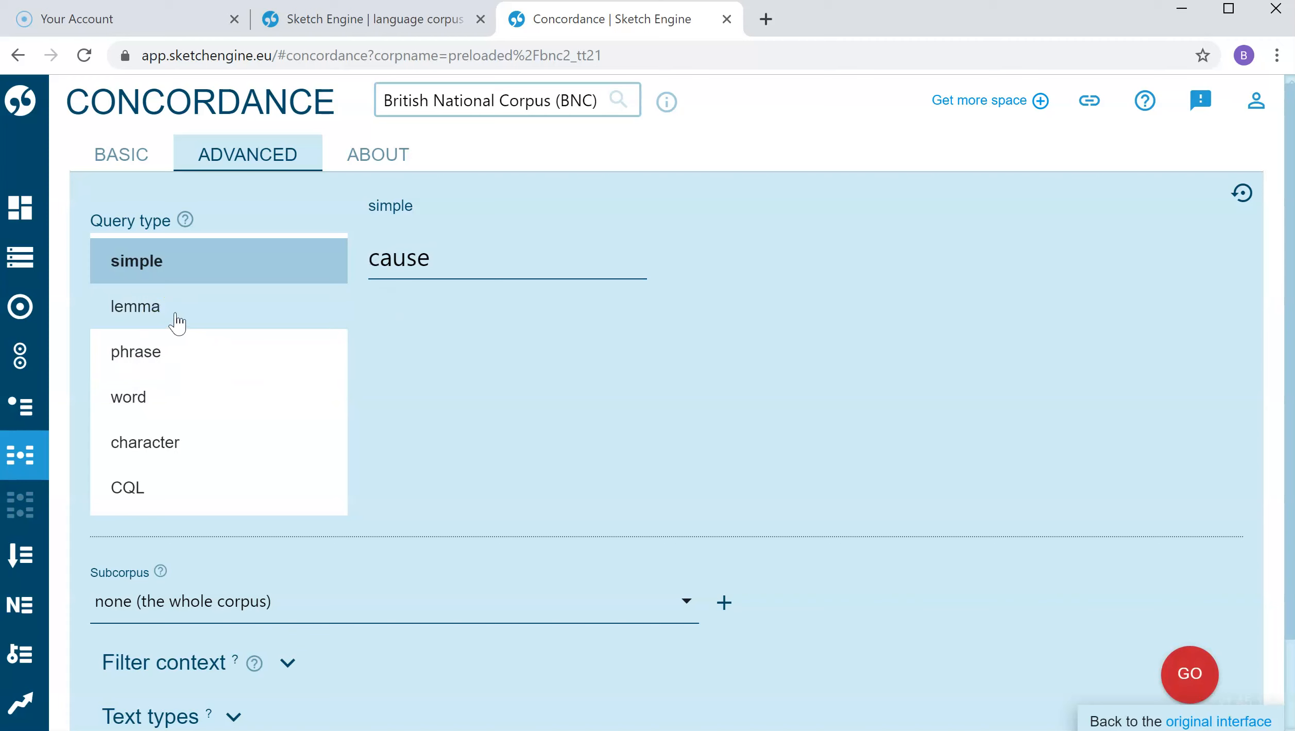
left_click(131, 309)
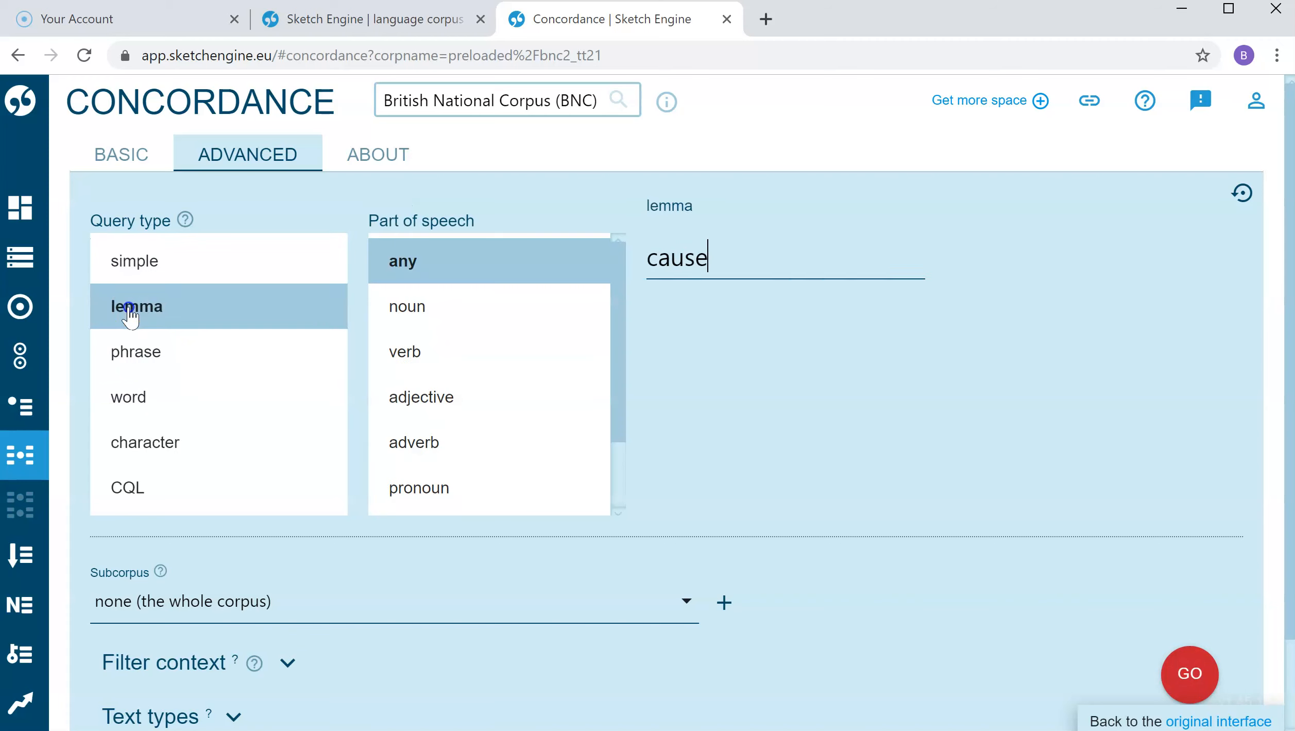
left_click(413, 362)
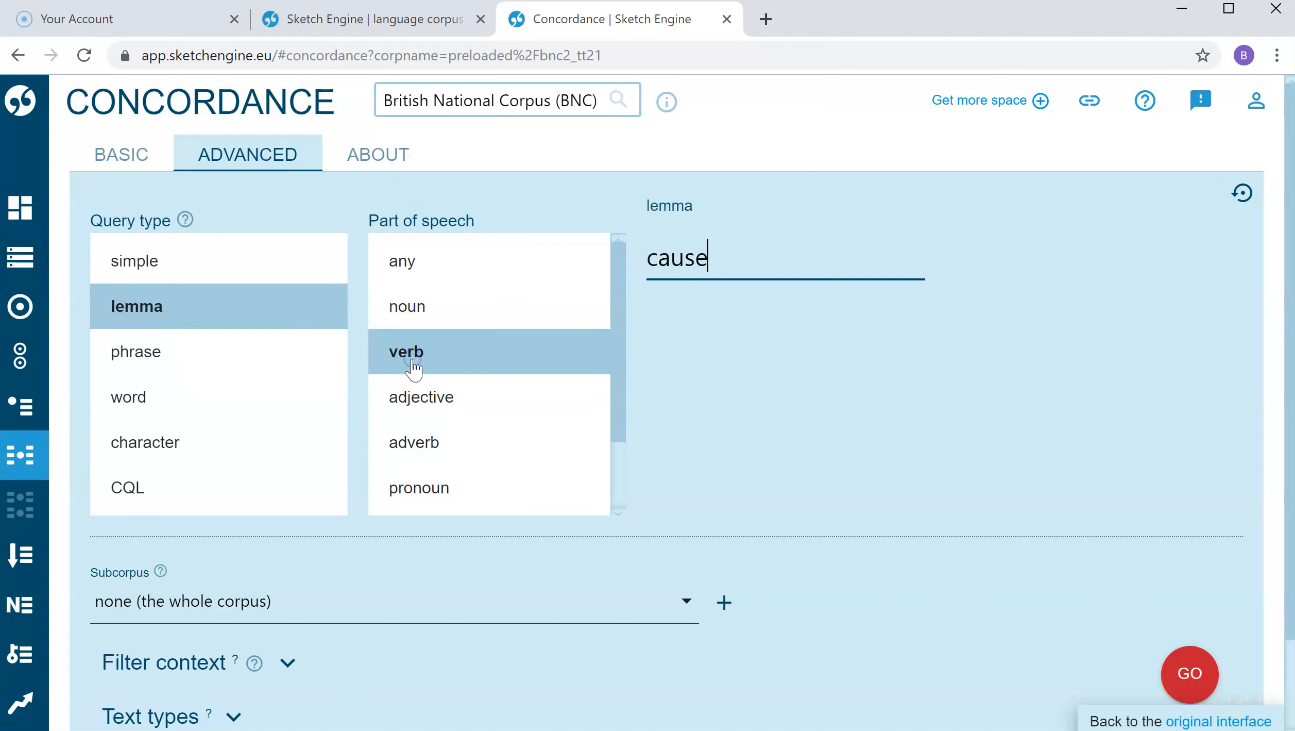
left_click(1196, 672)
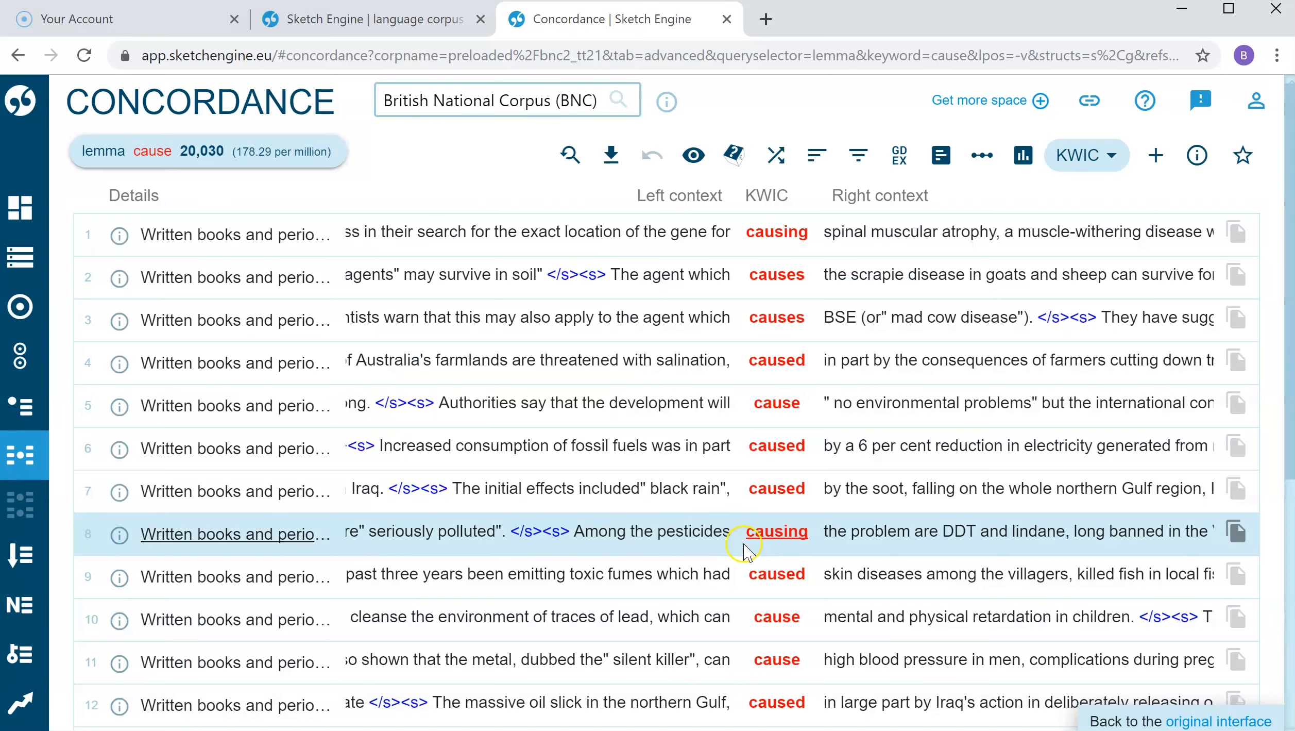
Reduce the concordance of the verb "cause" to a random sample of 20 lines
left_click(733, 153)
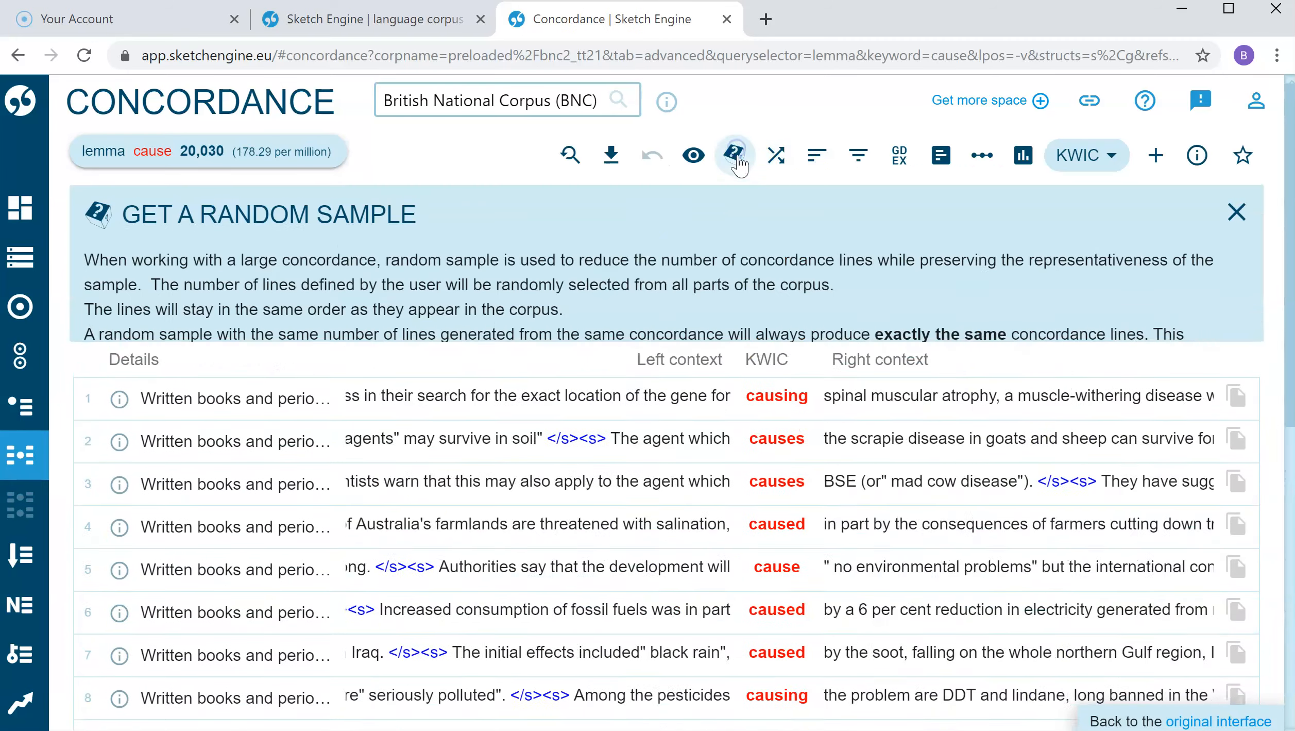
left_click(634, 442)
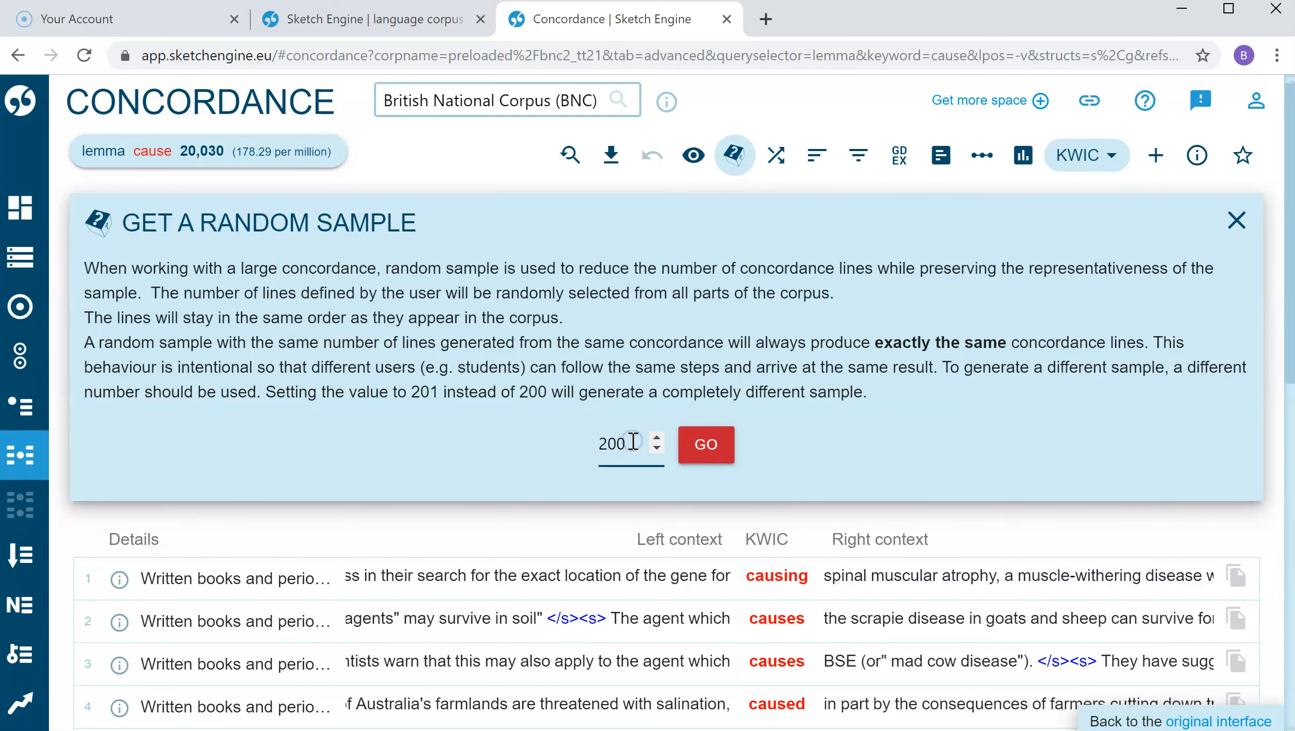
key("Return")
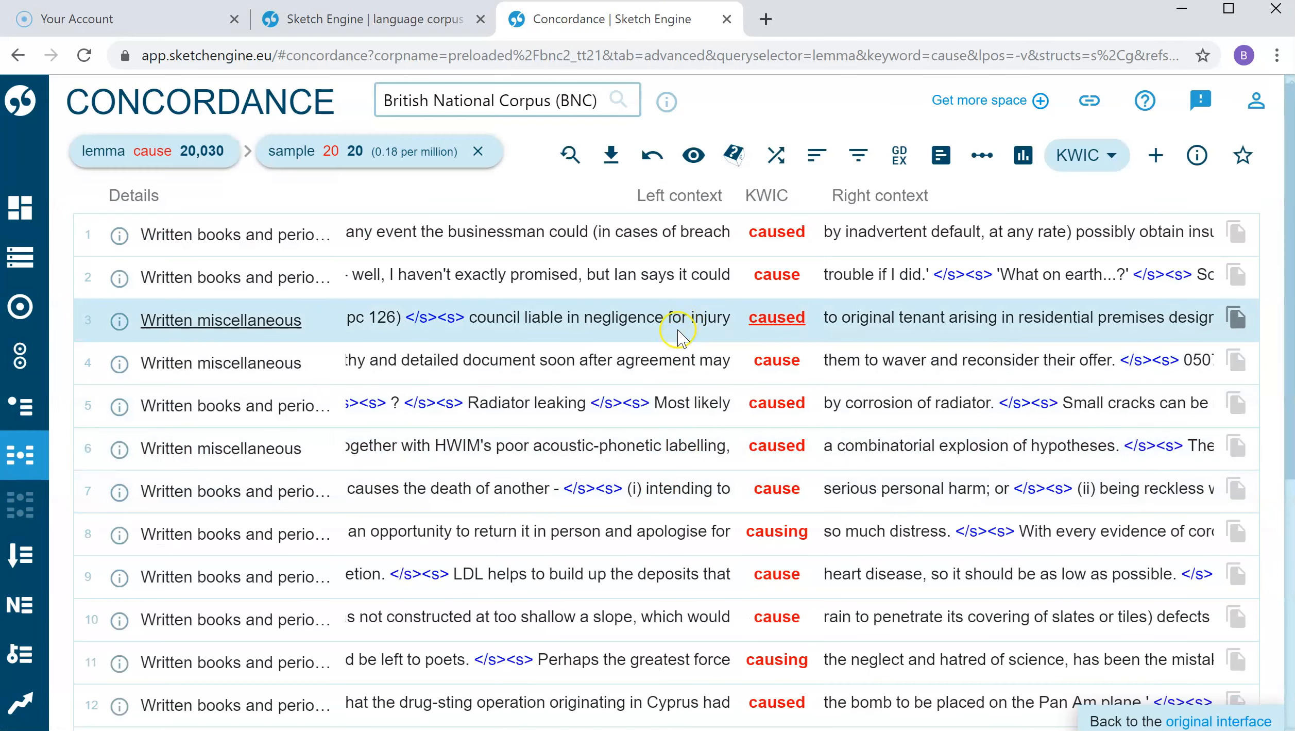
Examine the contexts around the verb "cause" in all sampled lines, highlighting "council liable in negligence for injury" in line 3
scroll(682, 338, "down", 2)
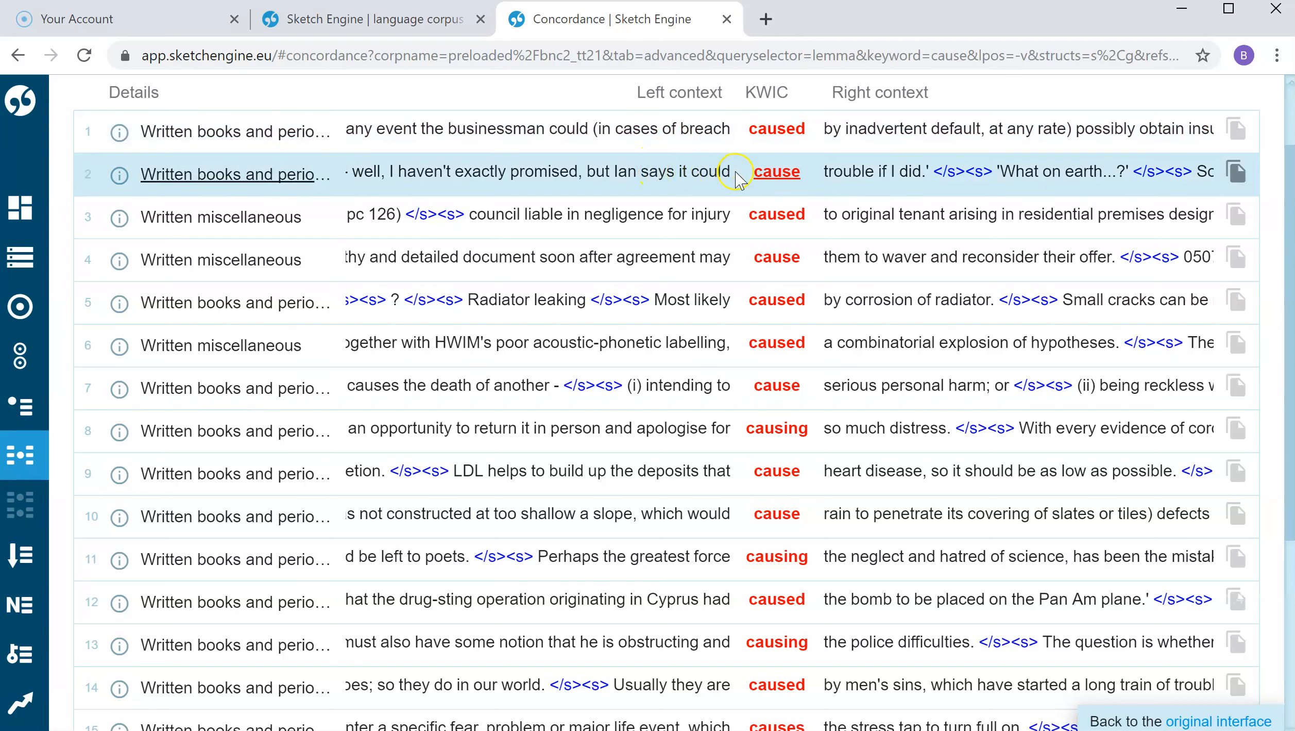
triple_click(853, 170)
triple_click(701, 212)
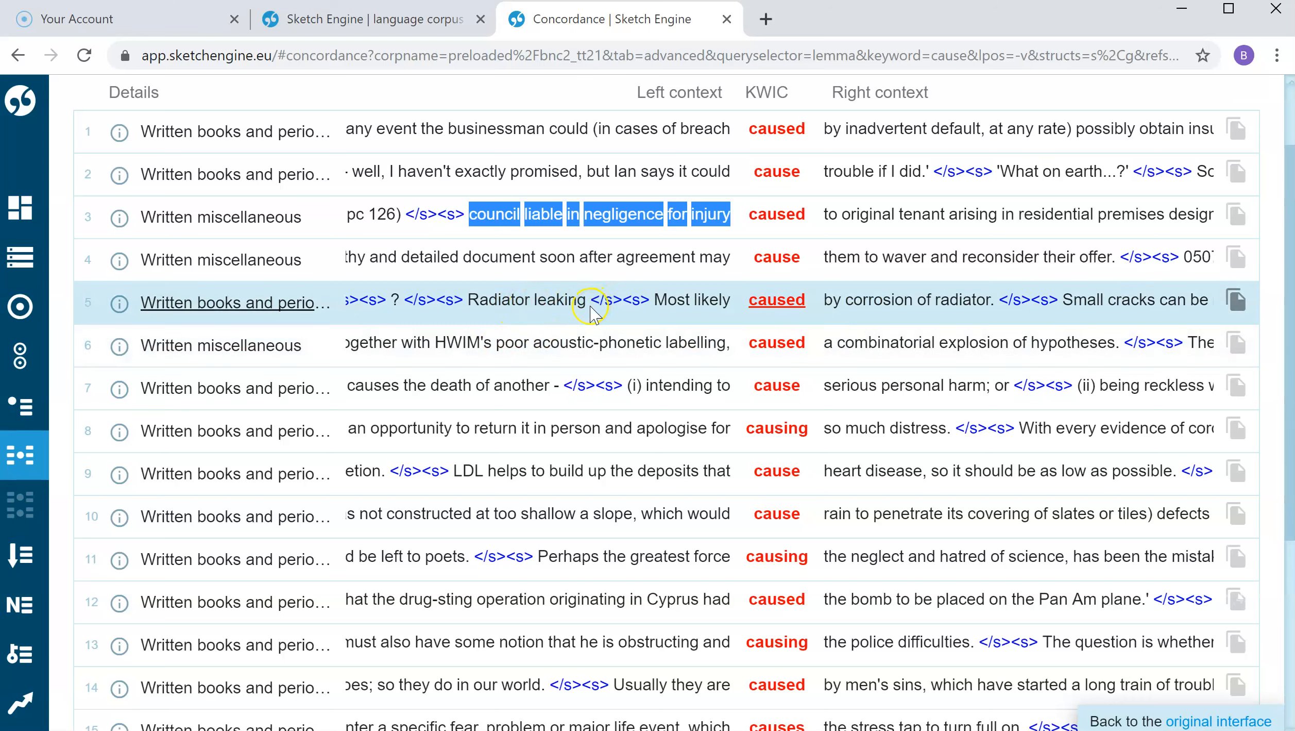
scroll(835, 508, "down", 4)
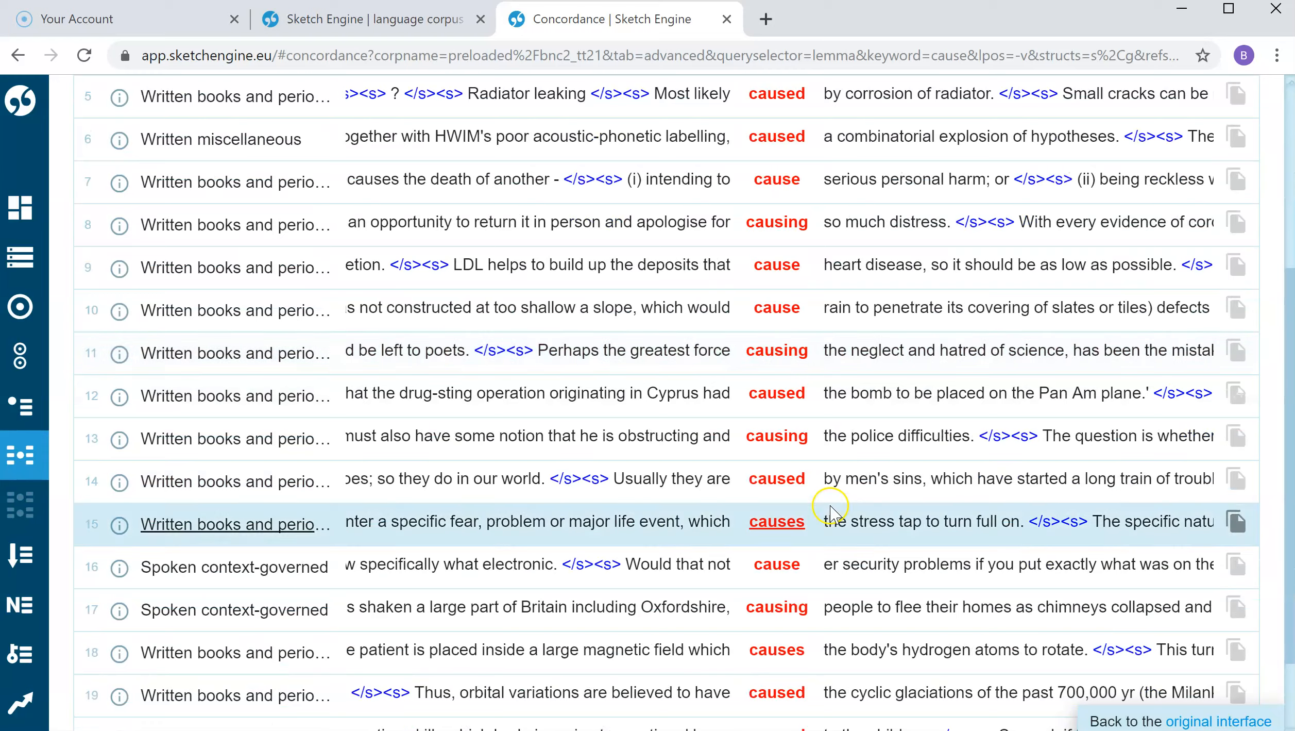
scroll(867, 325, "down", 3)
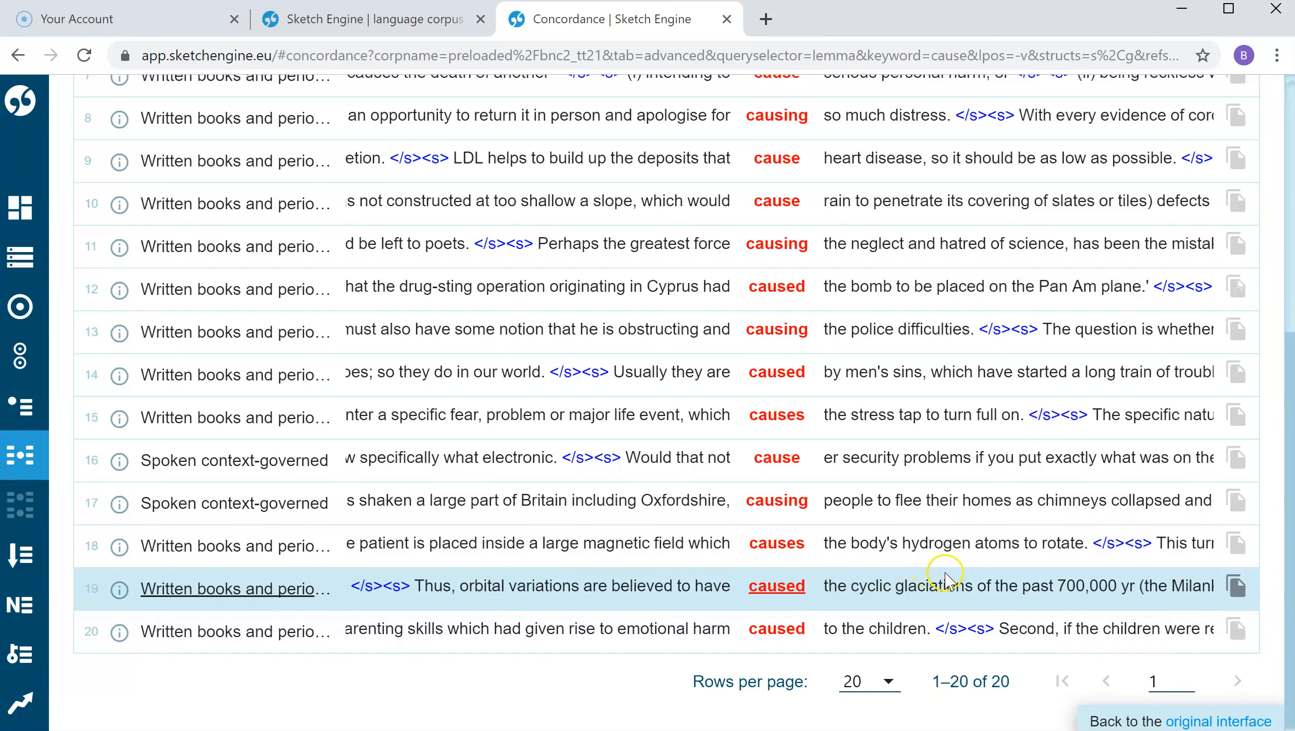
scroll(911, 576, "up", 4)
scroll(834, 566, "up", 5)
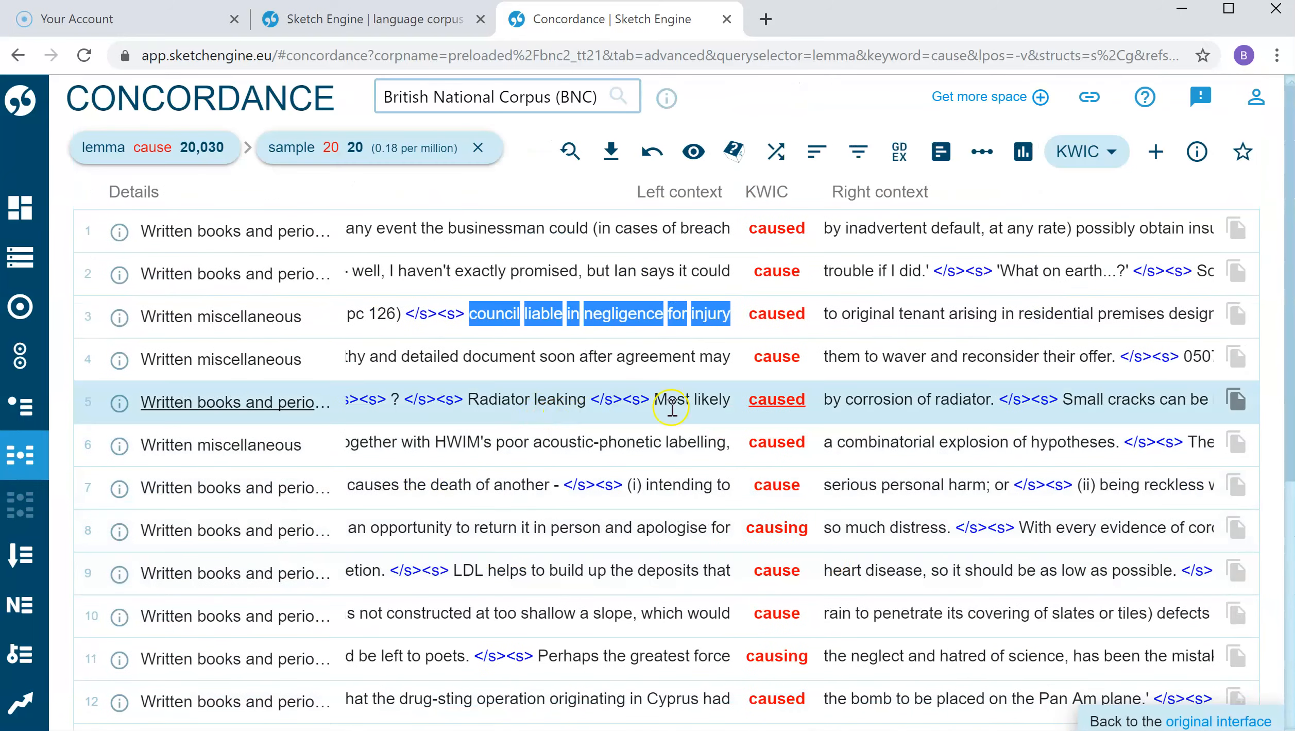
scroll(870, 572, "down", 2)
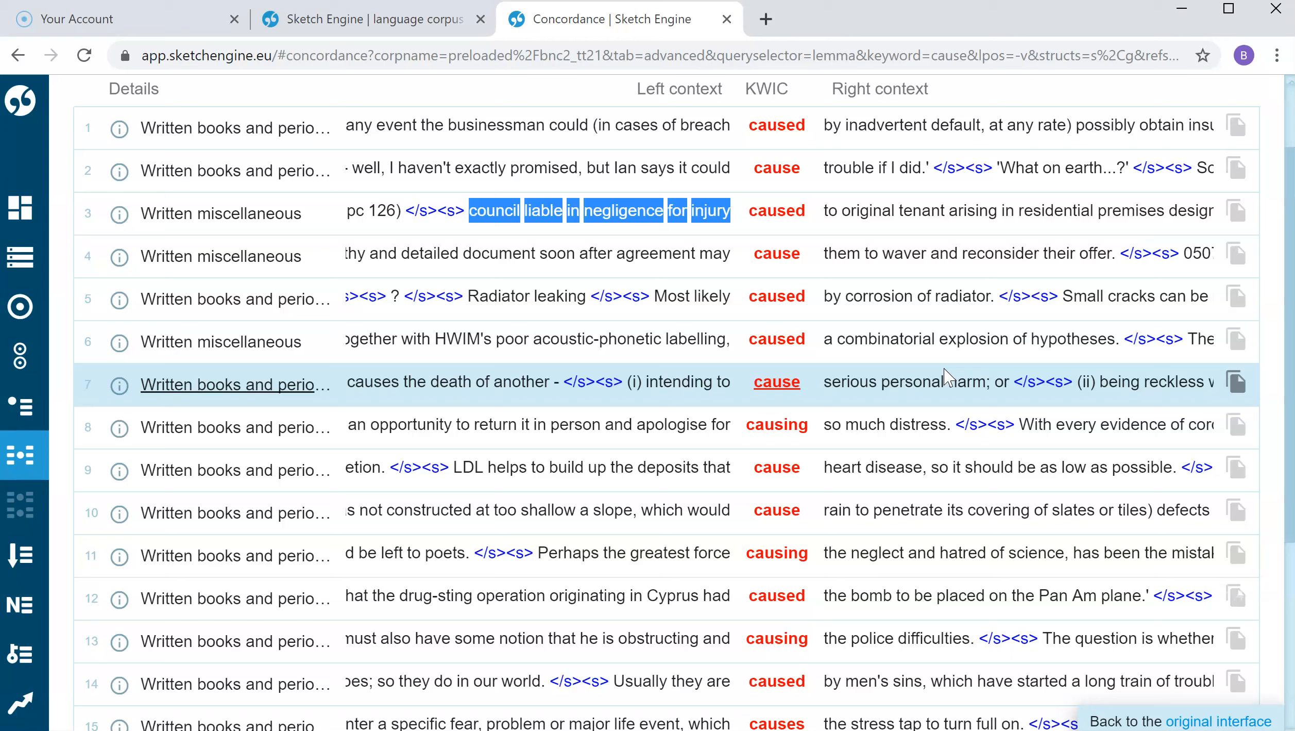
left_click(892, 337)
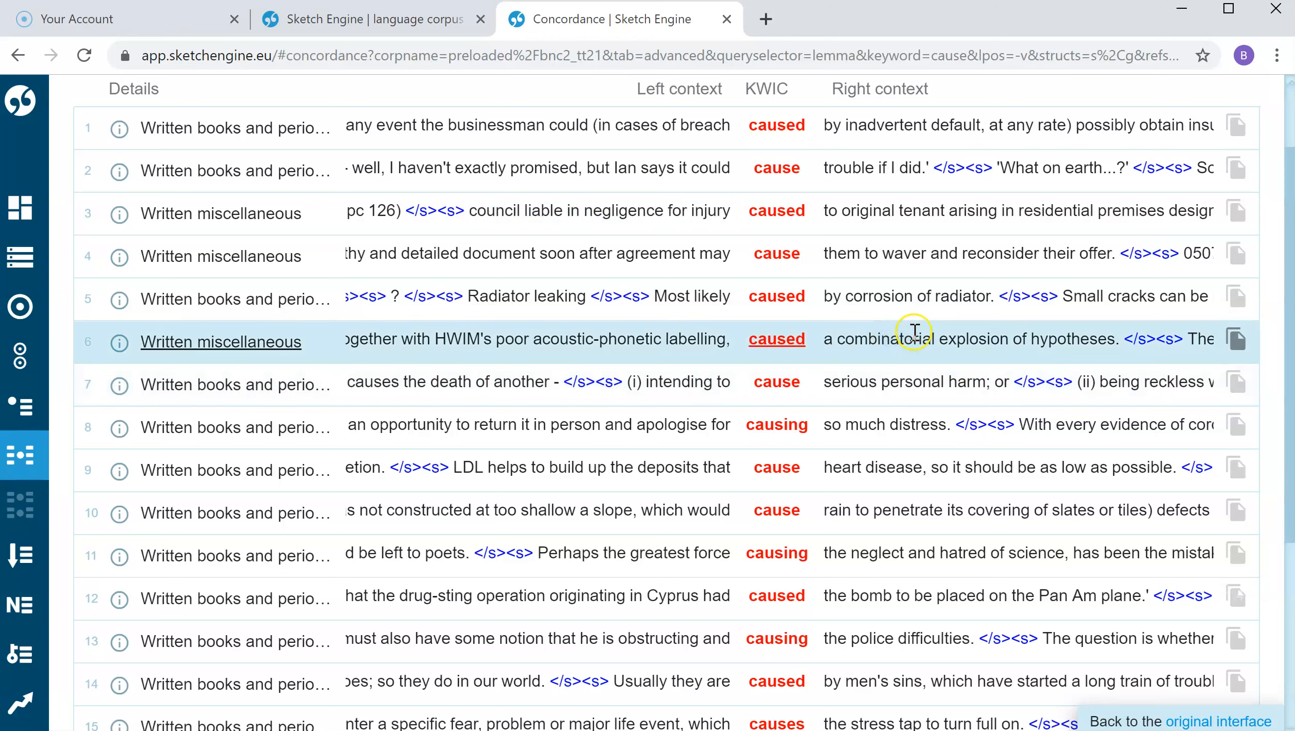